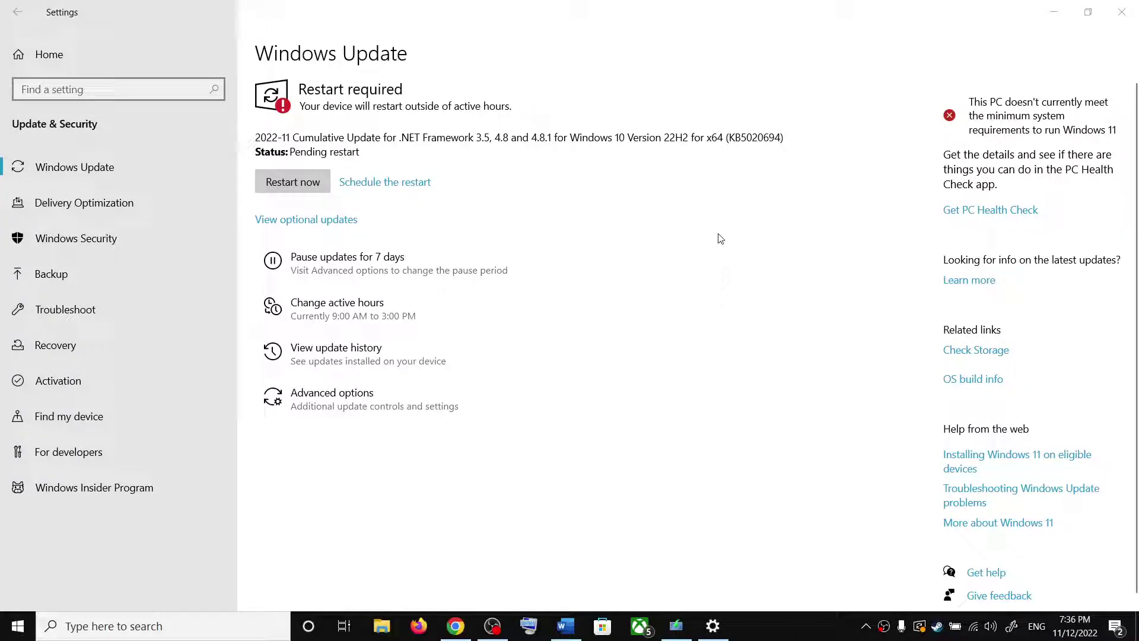
- Examine the name and KB number of the pending .NET Framework cumulative update on the Windows Update page
left_click_drag(729, 137, 765, 136)
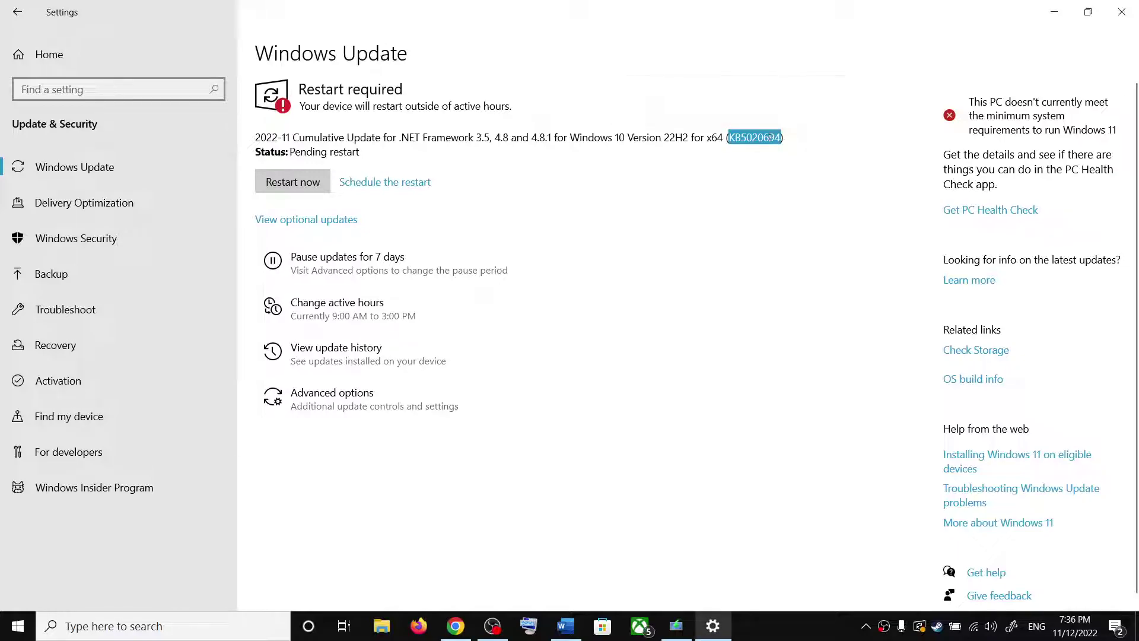
left_click(790, 153)
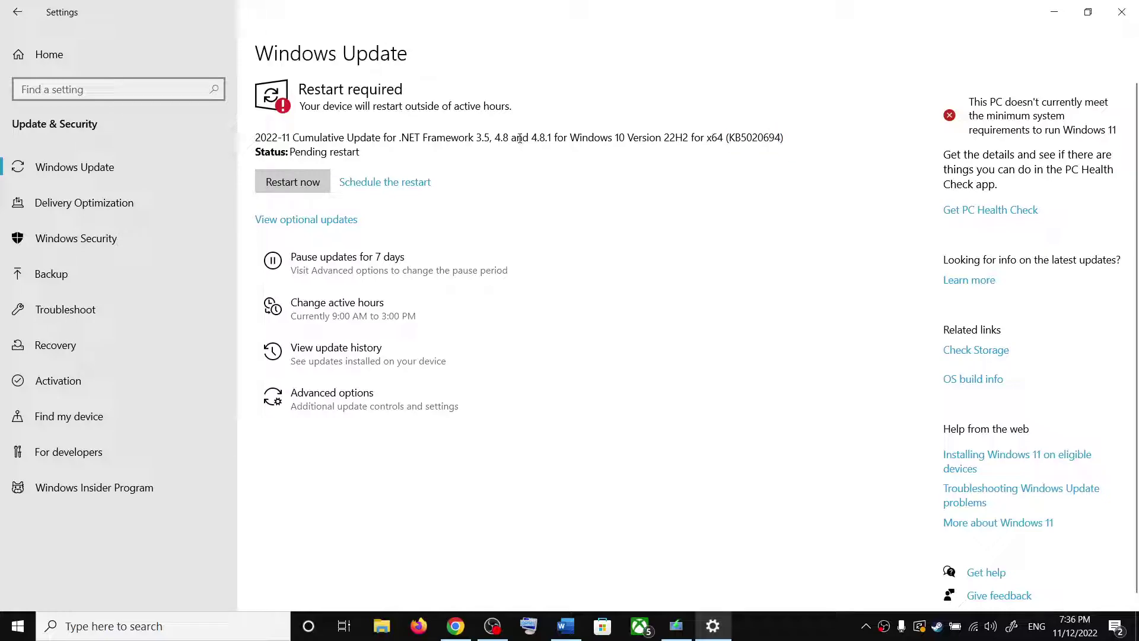
left_click_drag(293, 138, 792, 141)
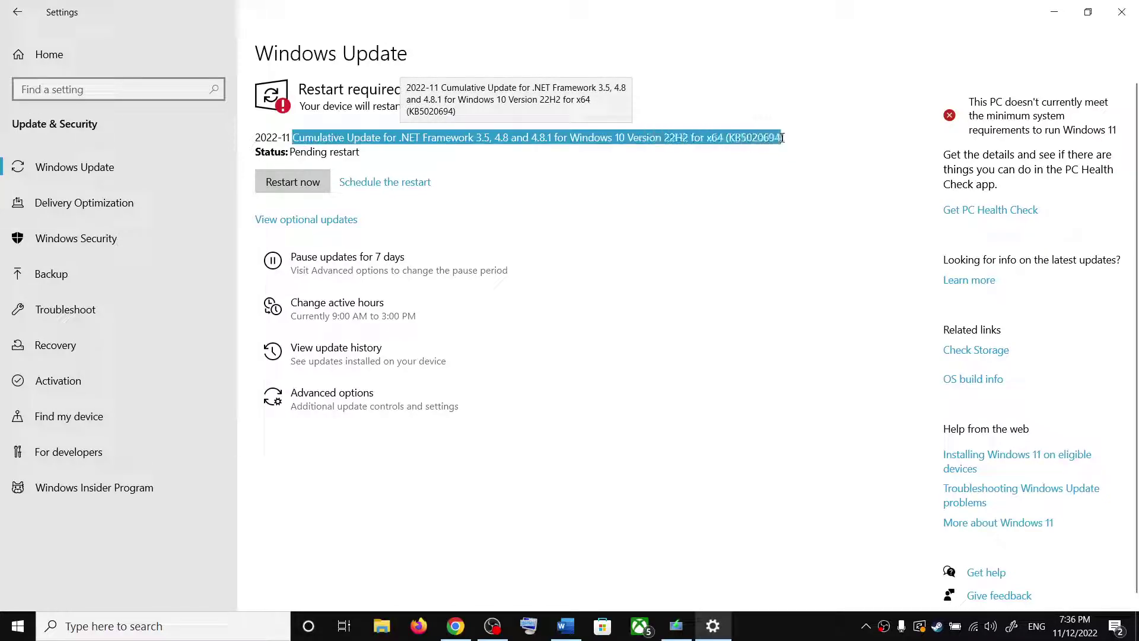
left_click(817, 146)
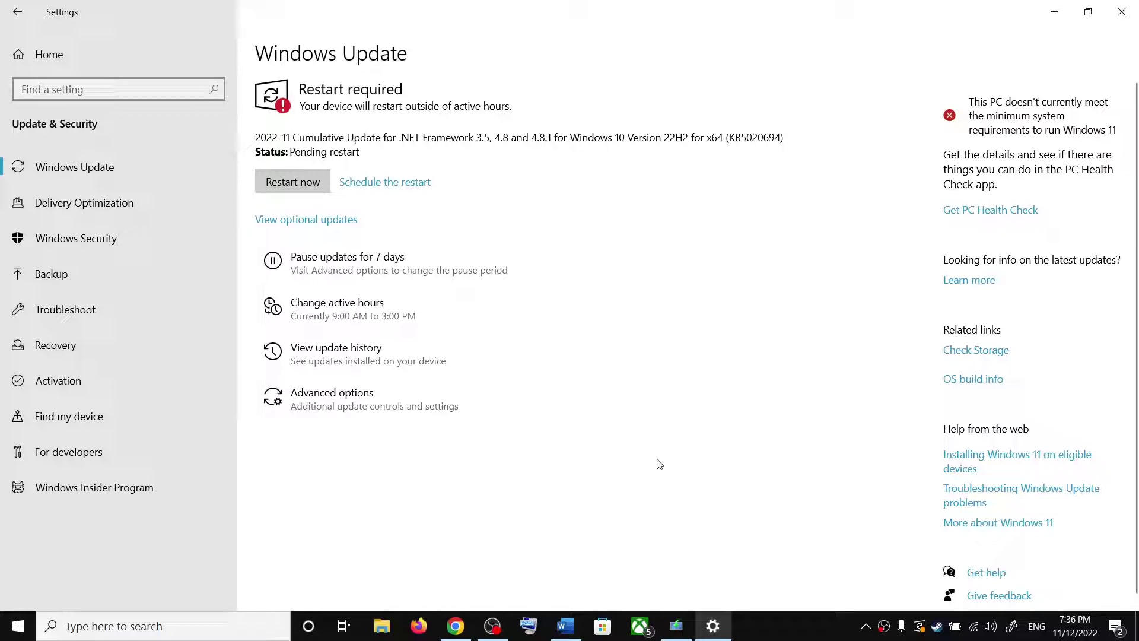
- Check Step 1 in the Word document, return to Settings and run the Windows Update troubleshooter from the additional troubleshooters
left_click(566, 626)
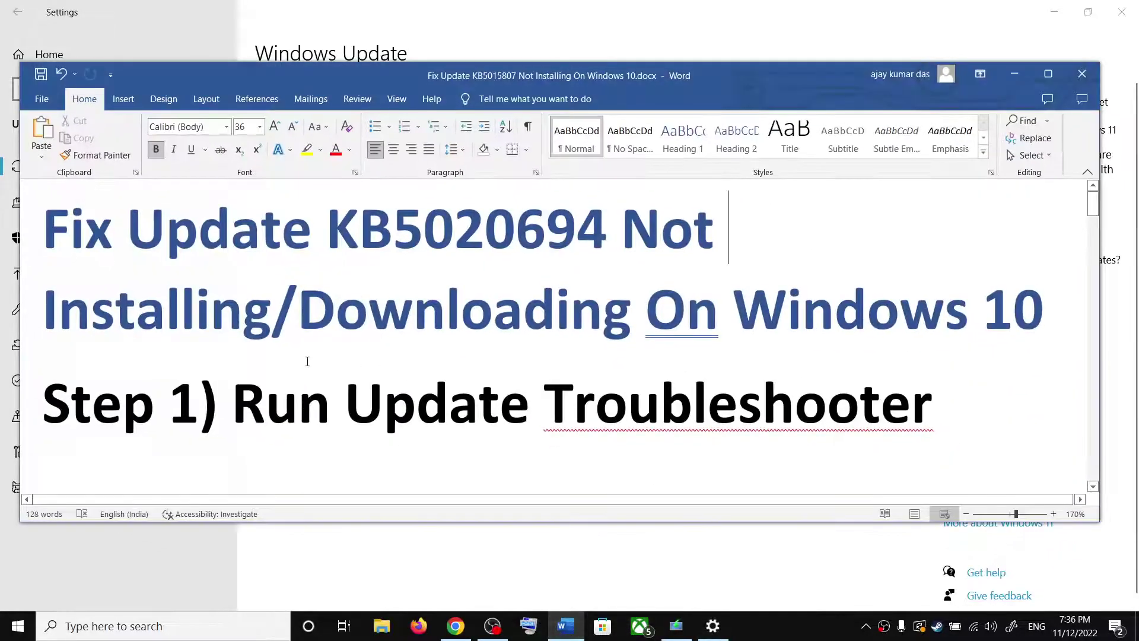
left_click_drag(254, 409, 932, 412)
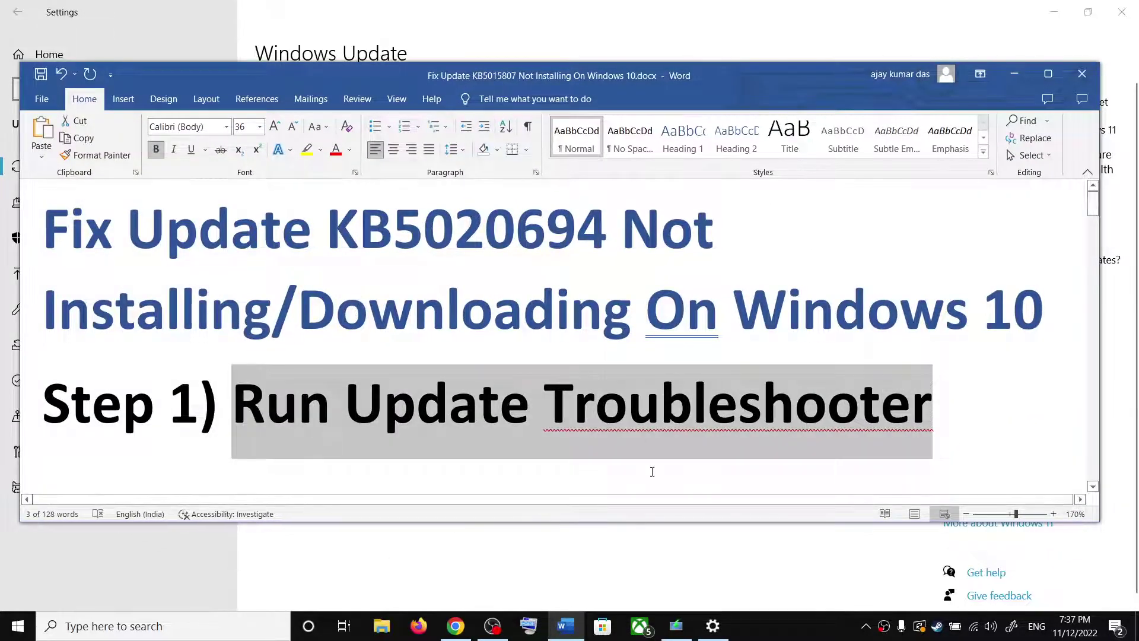
key("alt+Tab")
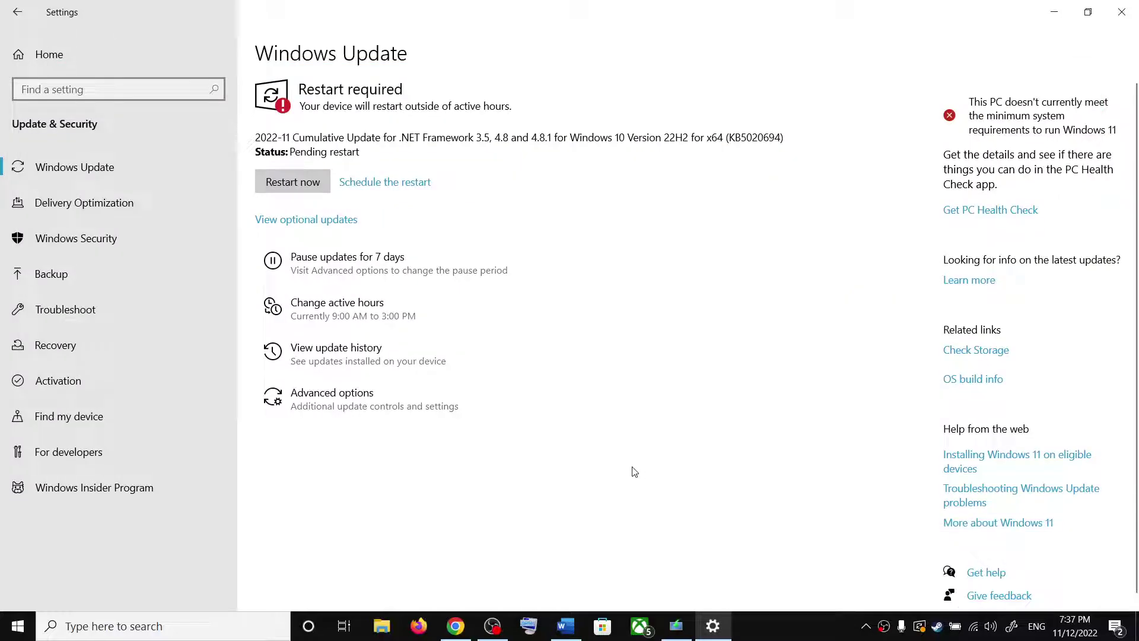
left_click(49, 52)
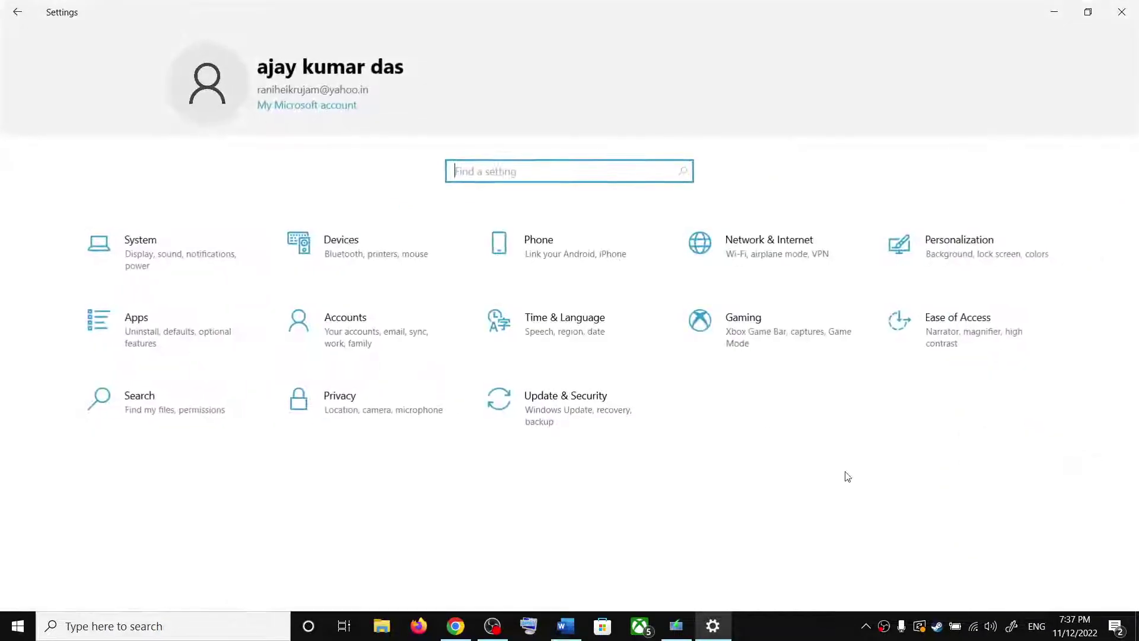
left_click(558, 402)
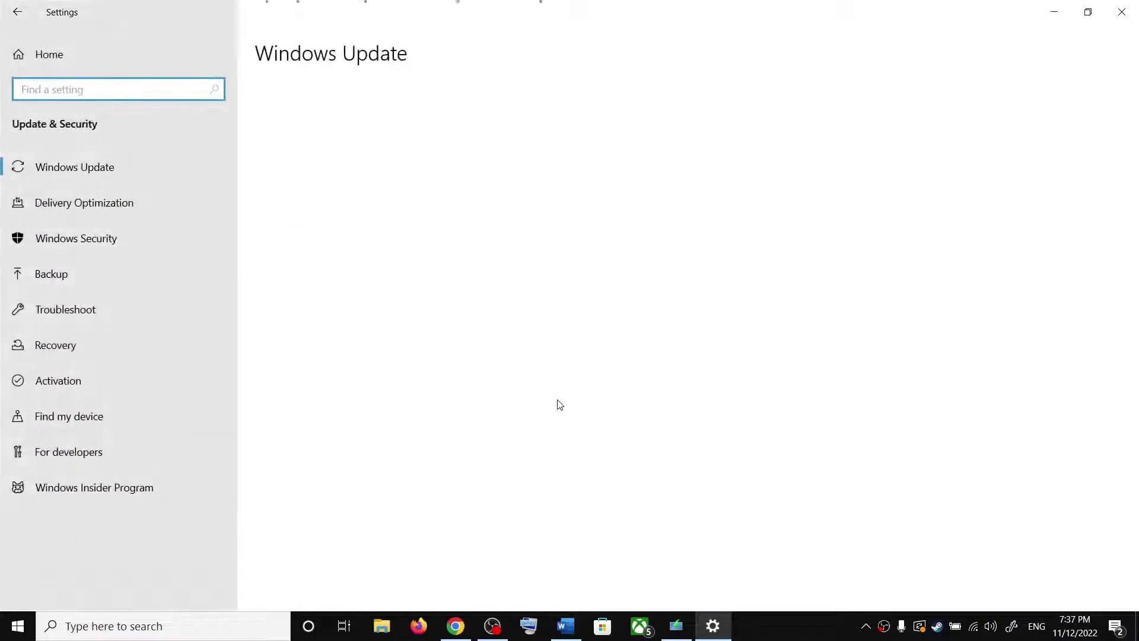
left_click(93, 314)
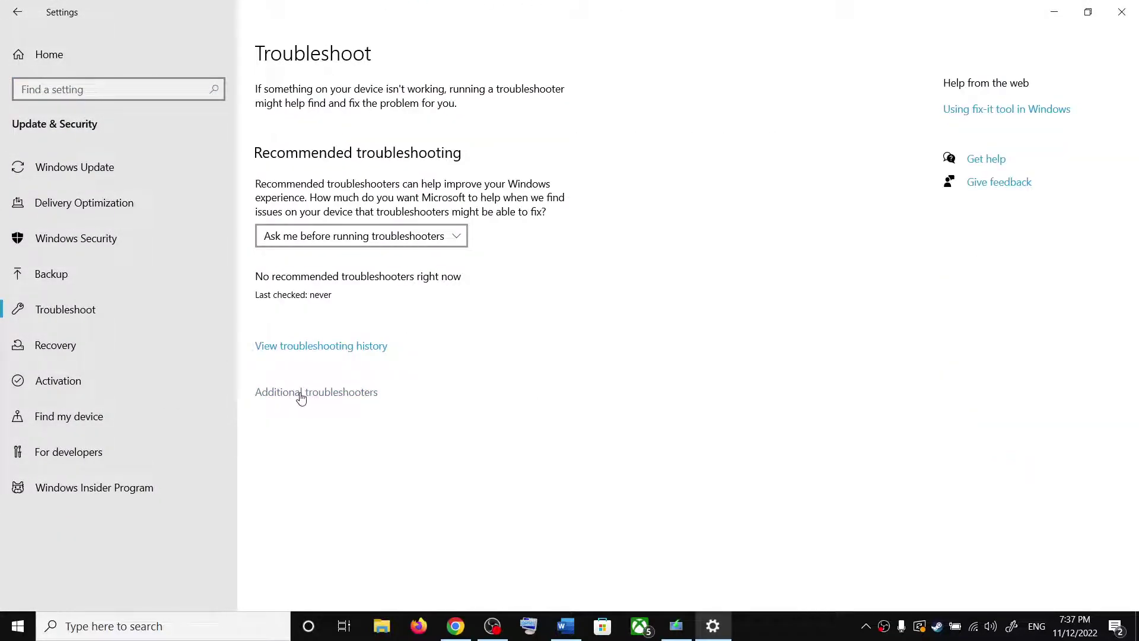
left_click(325, 393)
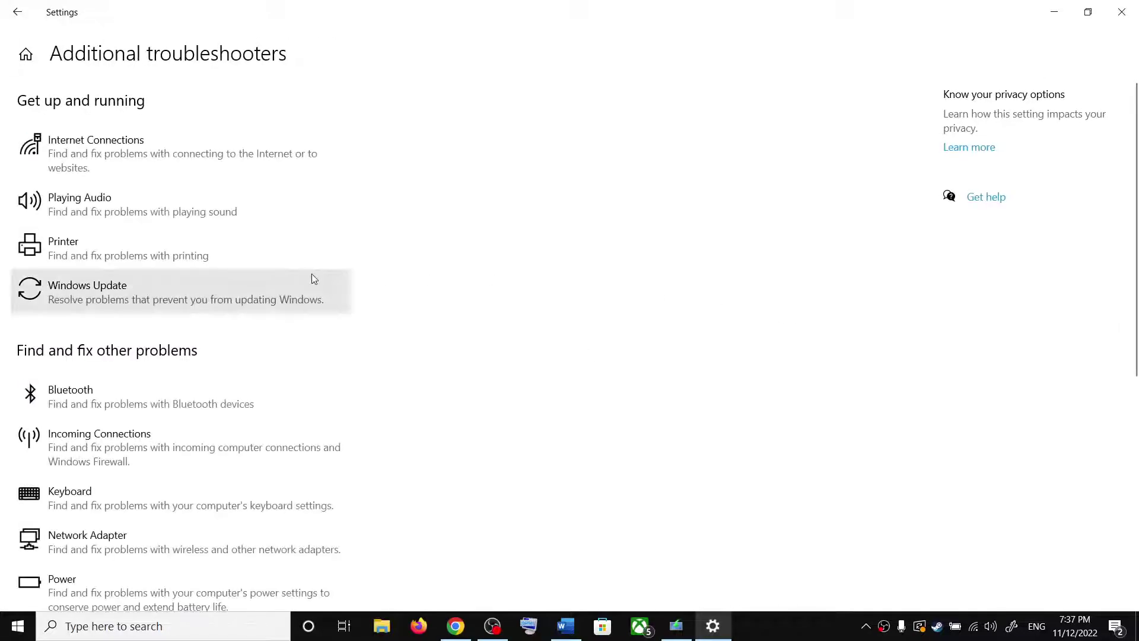
left_click(114, 303)
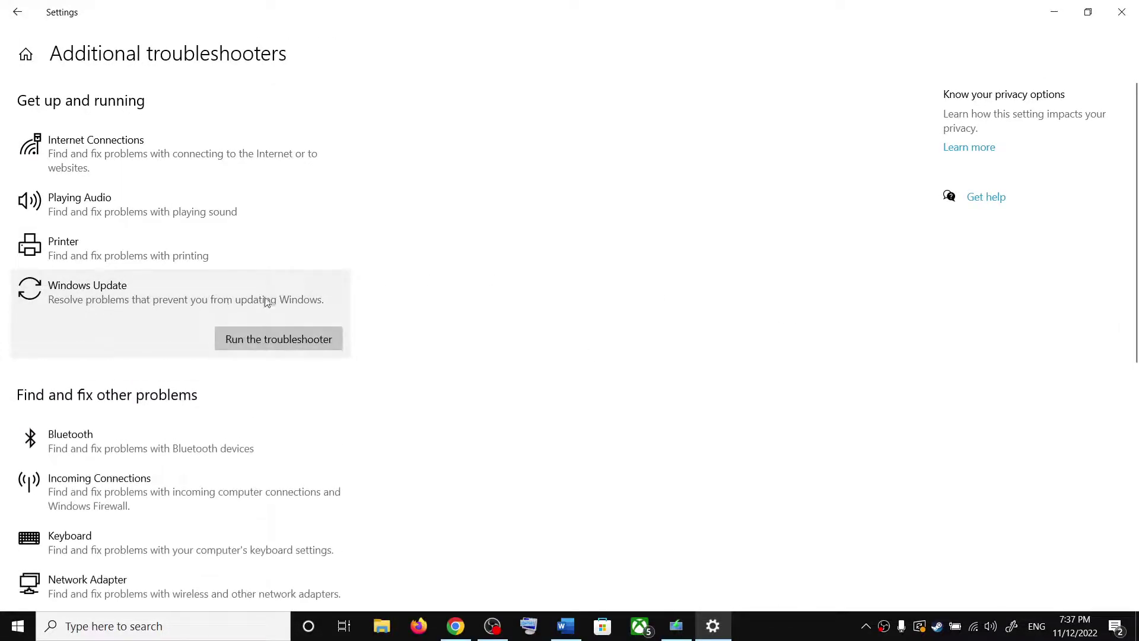
left_click(283, 346)
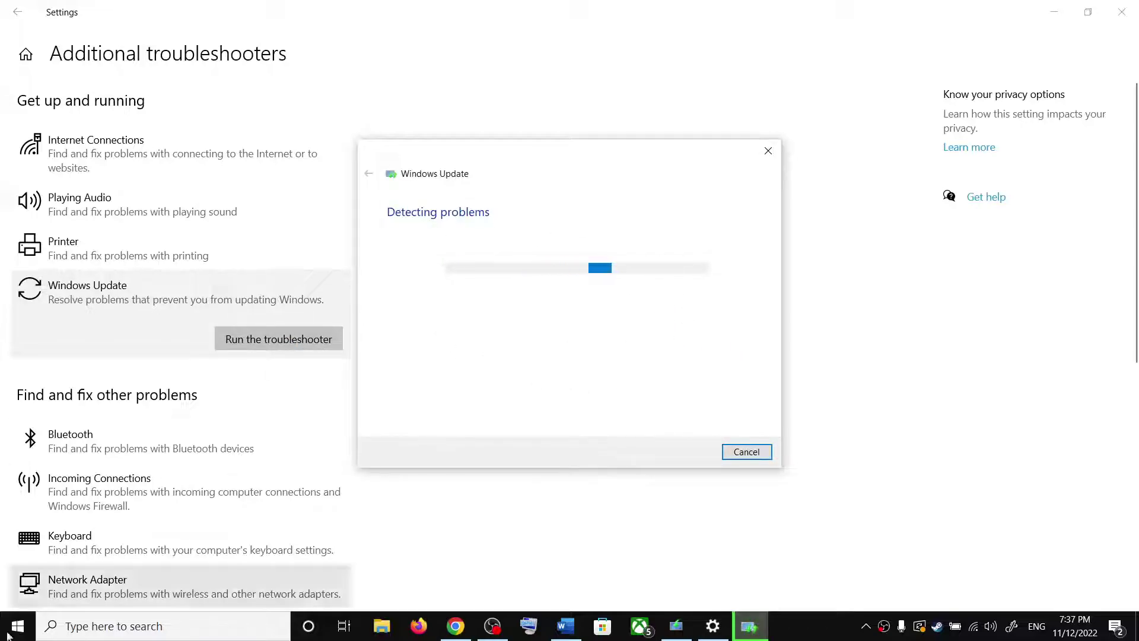
left_click(25, 608)
left_click(17, 626)
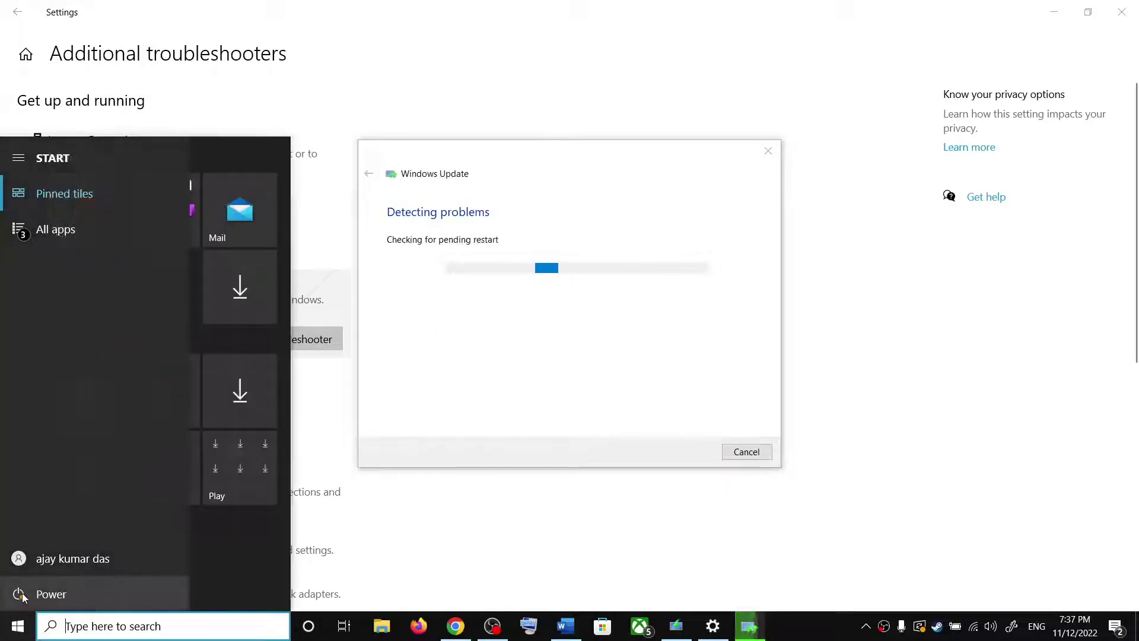
left_click(19, 594)
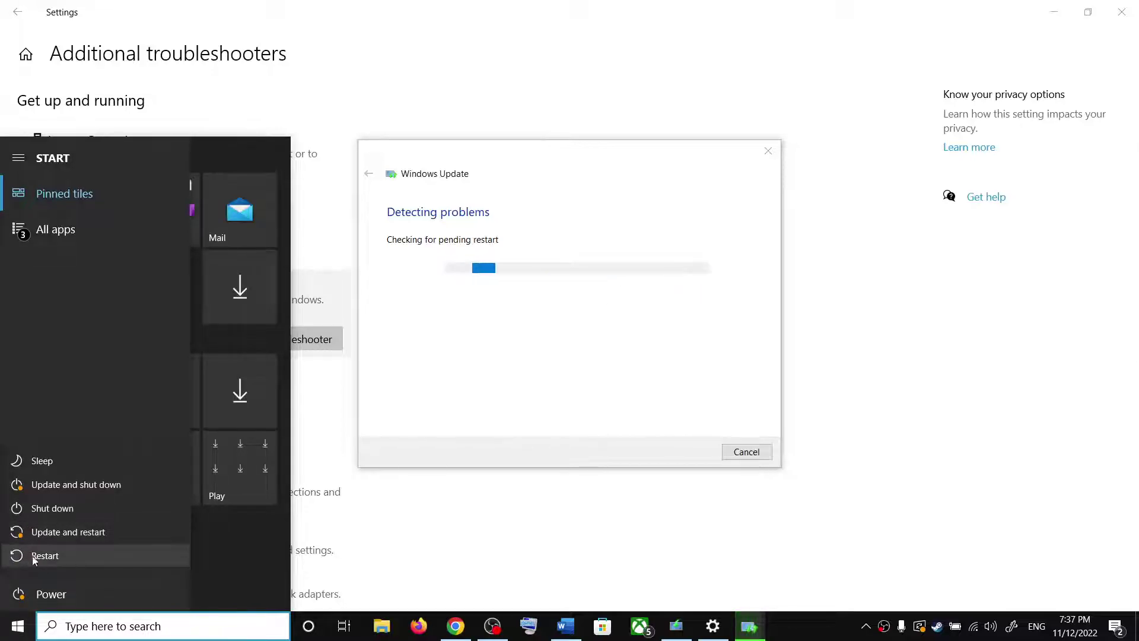
key("Escape")
key("Escape")
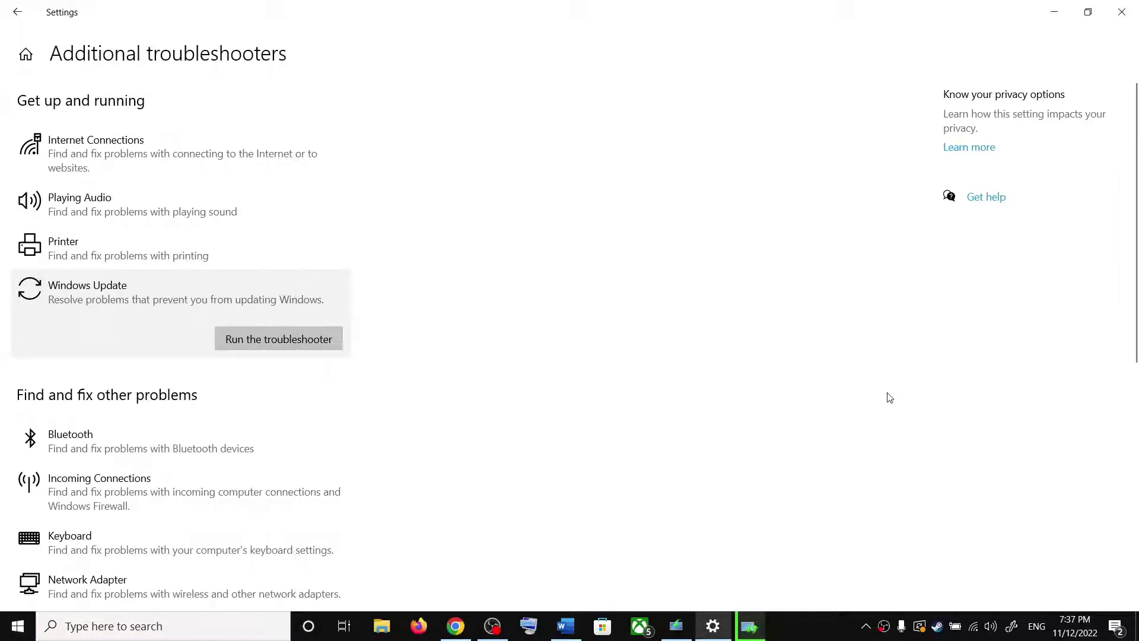
- Review Step 2 in the Word document and switch to Chrome's microsoft.com/en-us/software-download/windows10 page
left_click(566, 625)
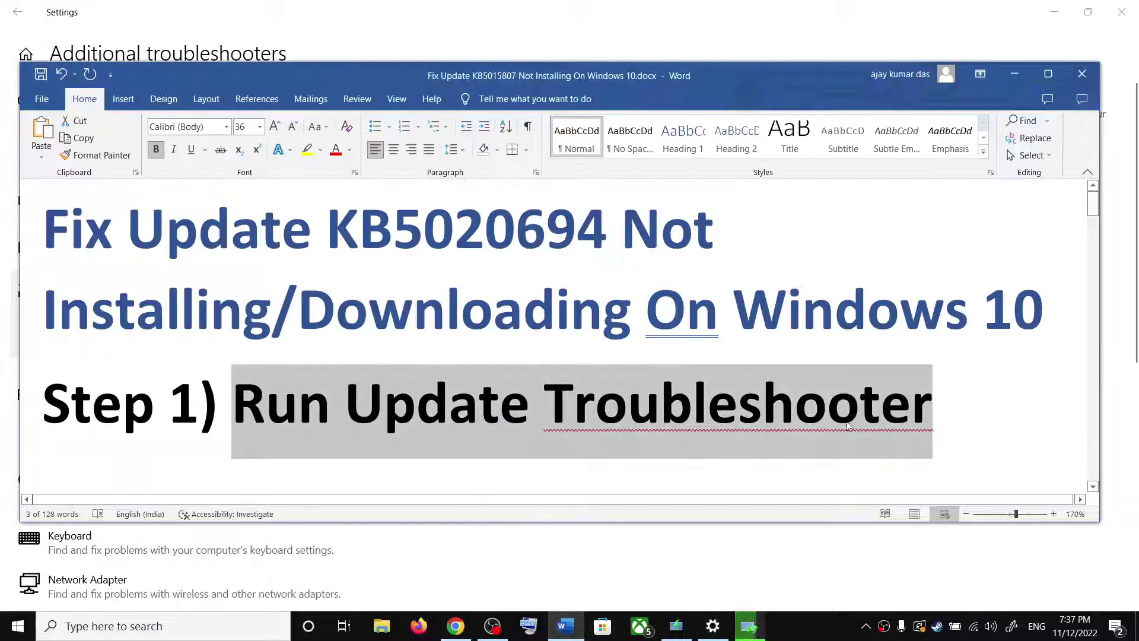
scroll(518, 427, "down", 2)
scroll(519, 428, "down", 4)
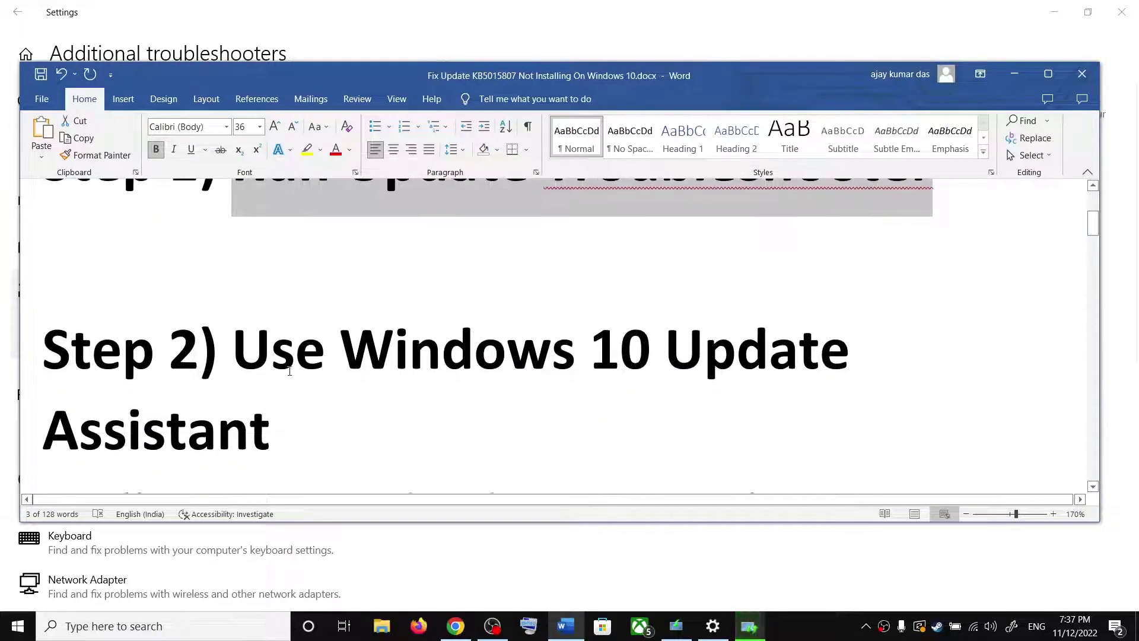
left_click_drag(198, 353, 391, 422)
scroll(786, 344, "down", 3)
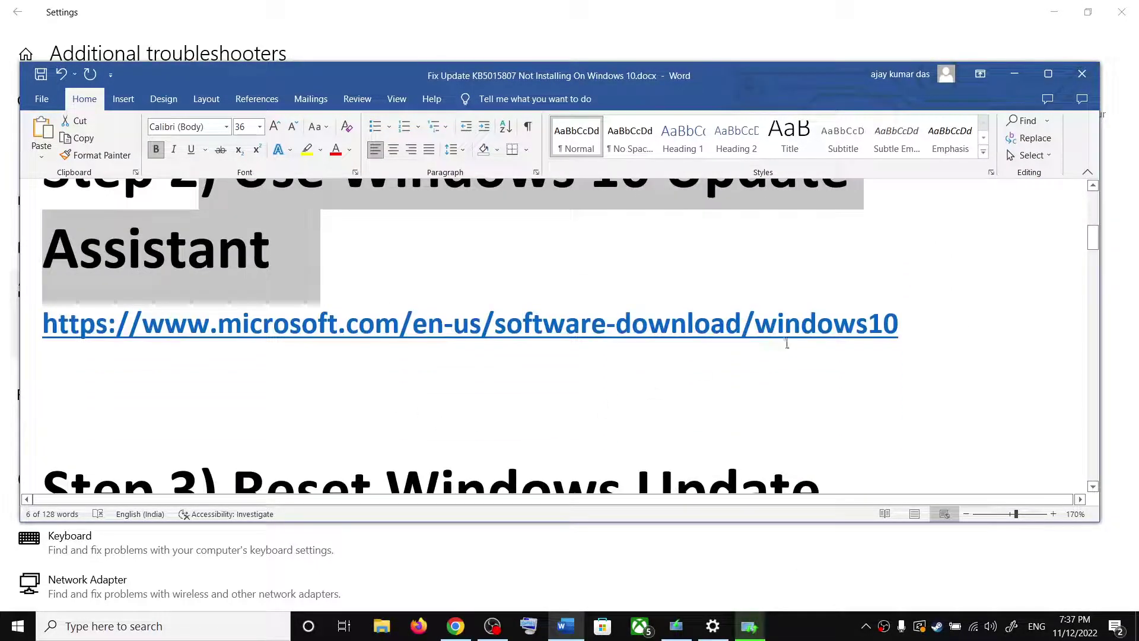
triple_click(922, 330)
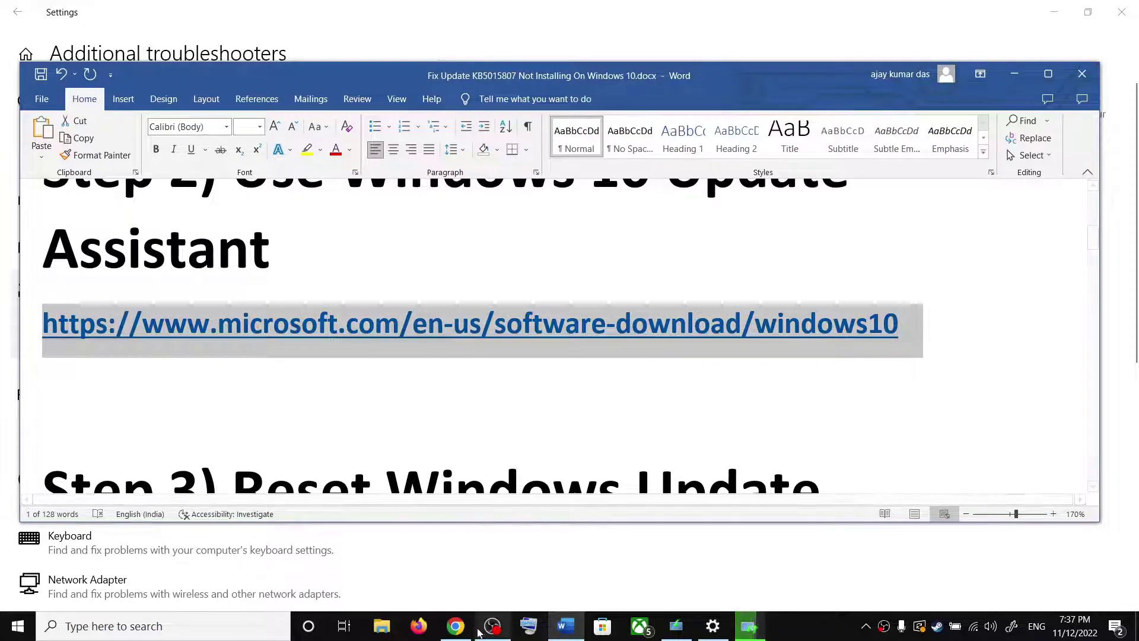
left_click(472, 560)
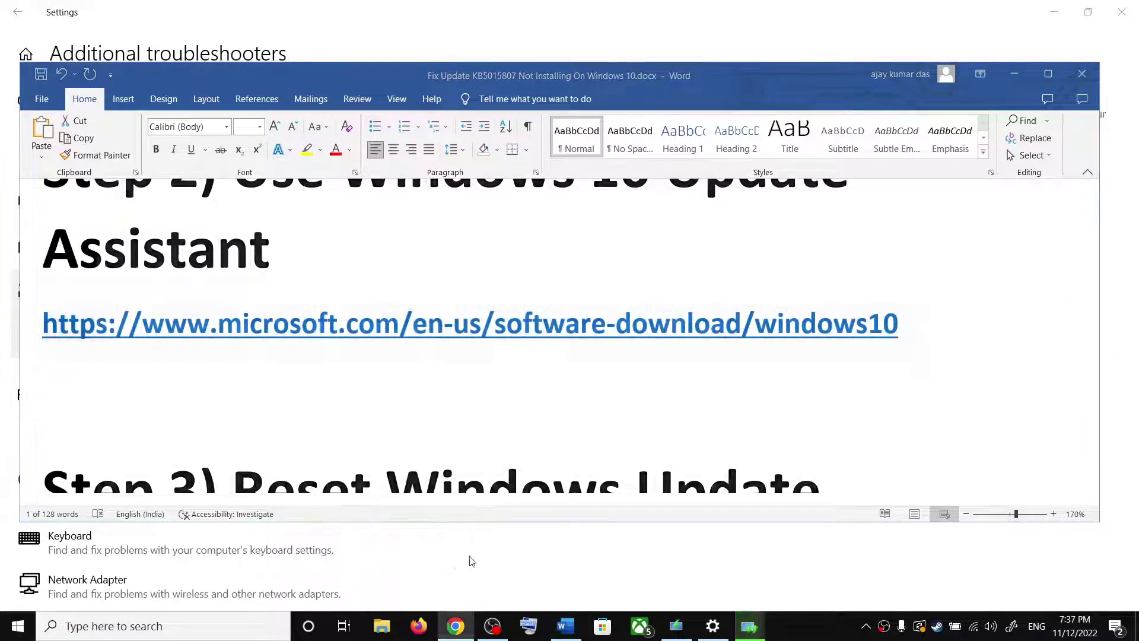
left_click(290, 312)
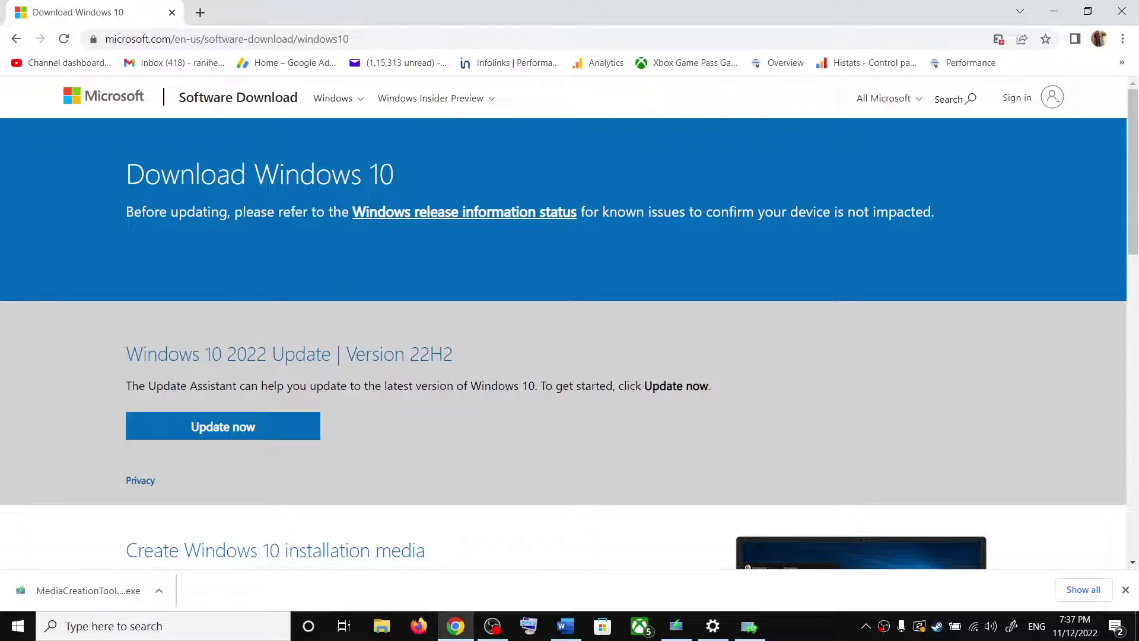
- Download the Windows 10 Update Assistant for version 22H2, run it, and return to the download page
scroll(243, 265, "down", 1)
left_click_drag(112, 315, 236, 312)
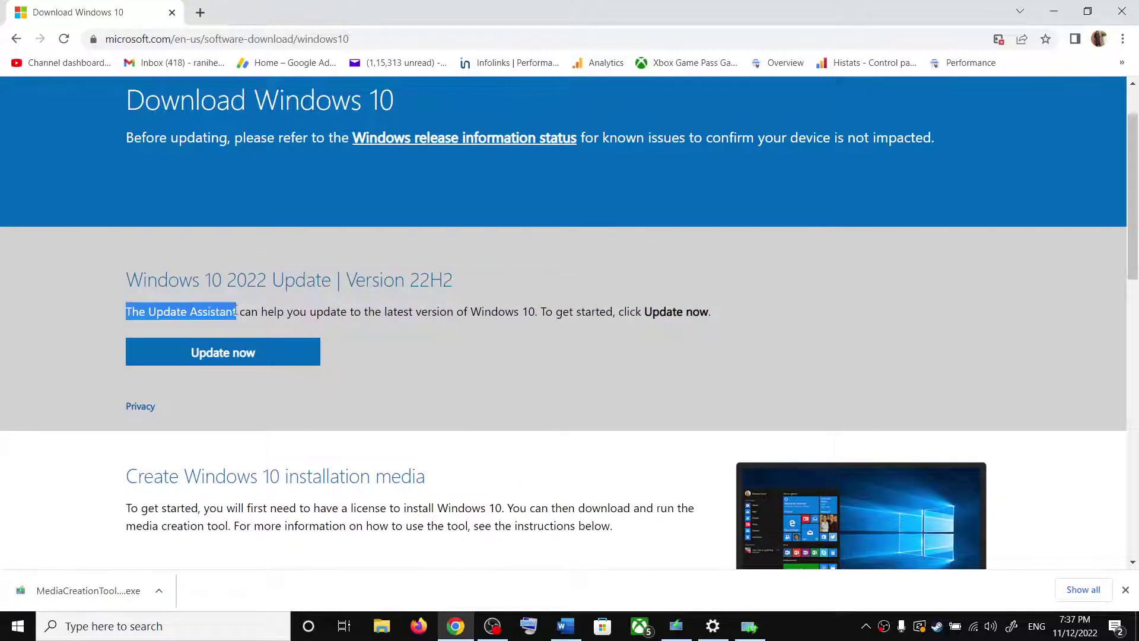
left_click(205, 361)
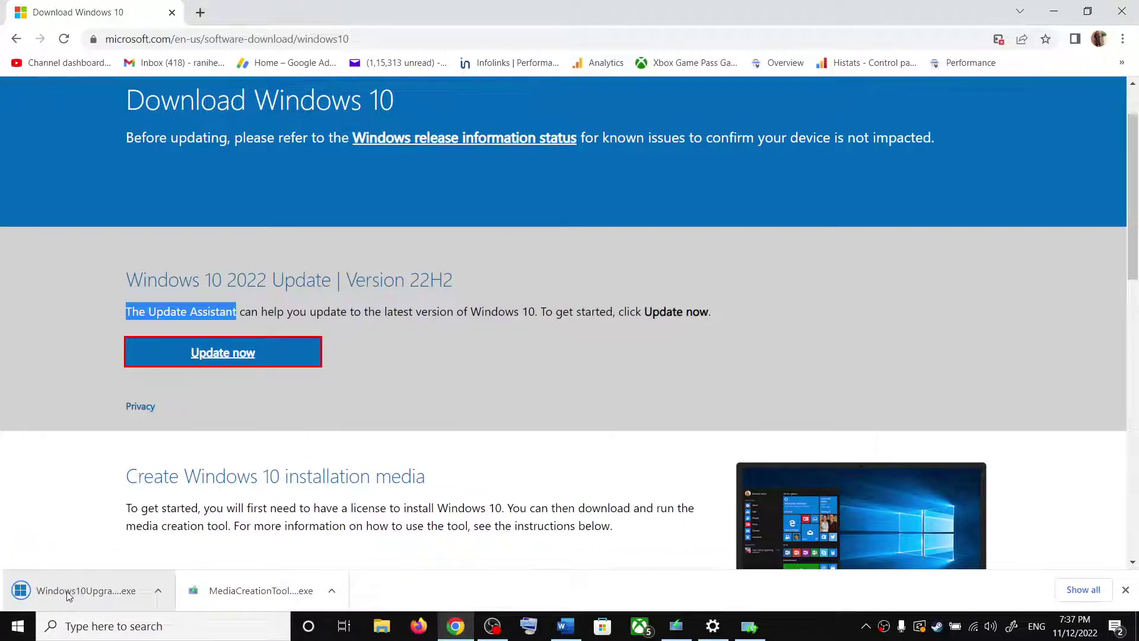
left_click(68, 591)
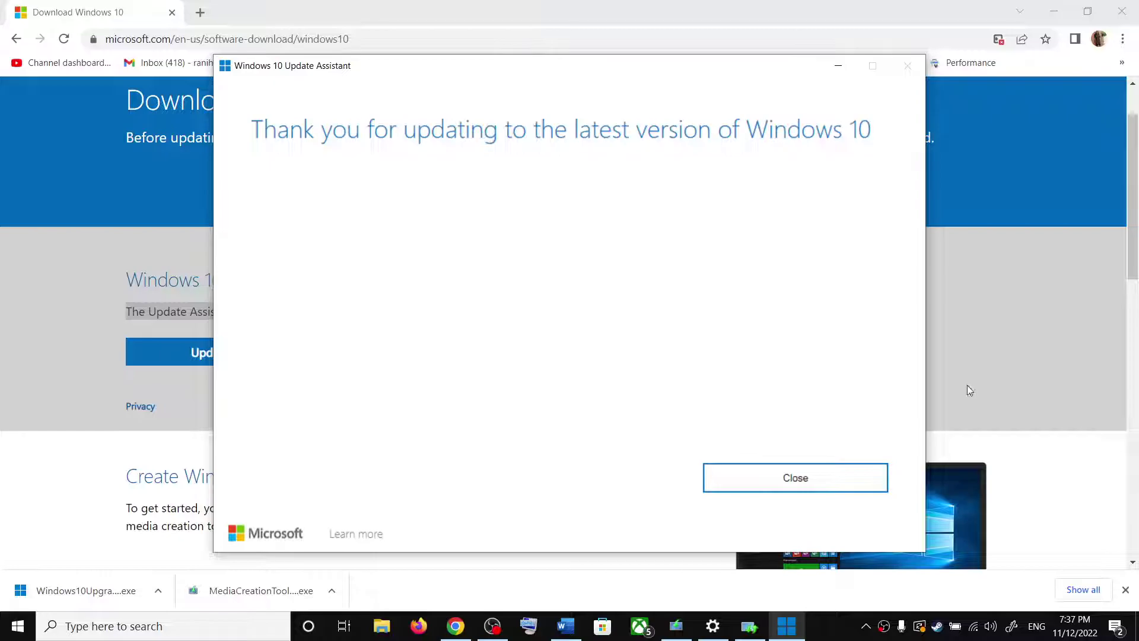
left_click(1035, 411)
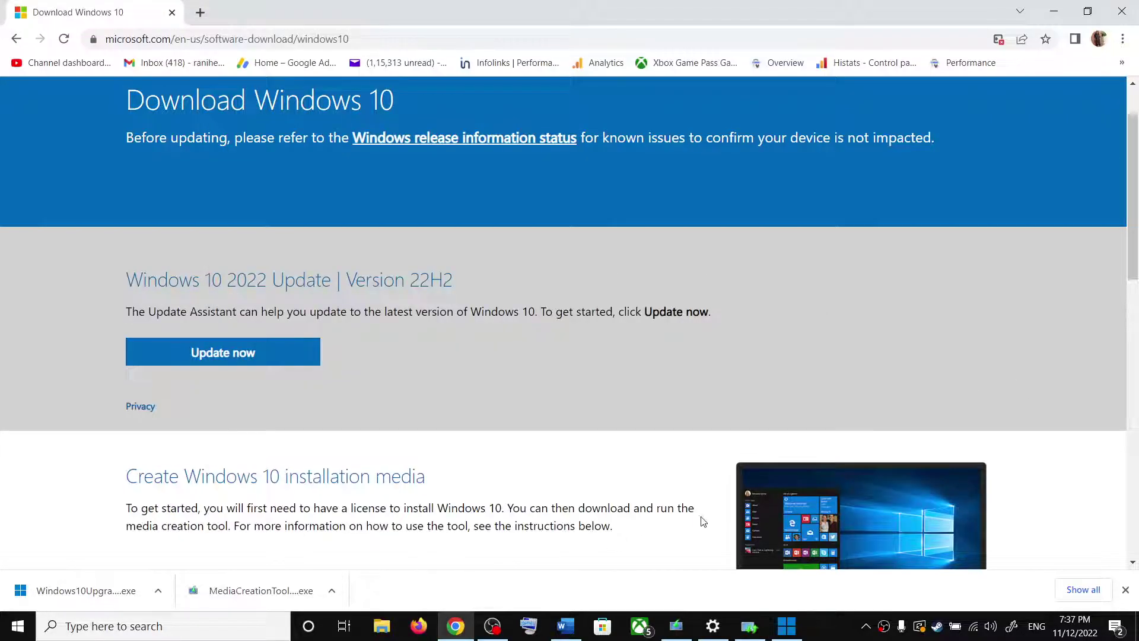
- In the Word document, copy all Step 3 reset commands, from "SC config trustedinstaller start=auto" through "net start appidsvc"
left_click(566, 626)
scroll(300, 403, "down", 3)
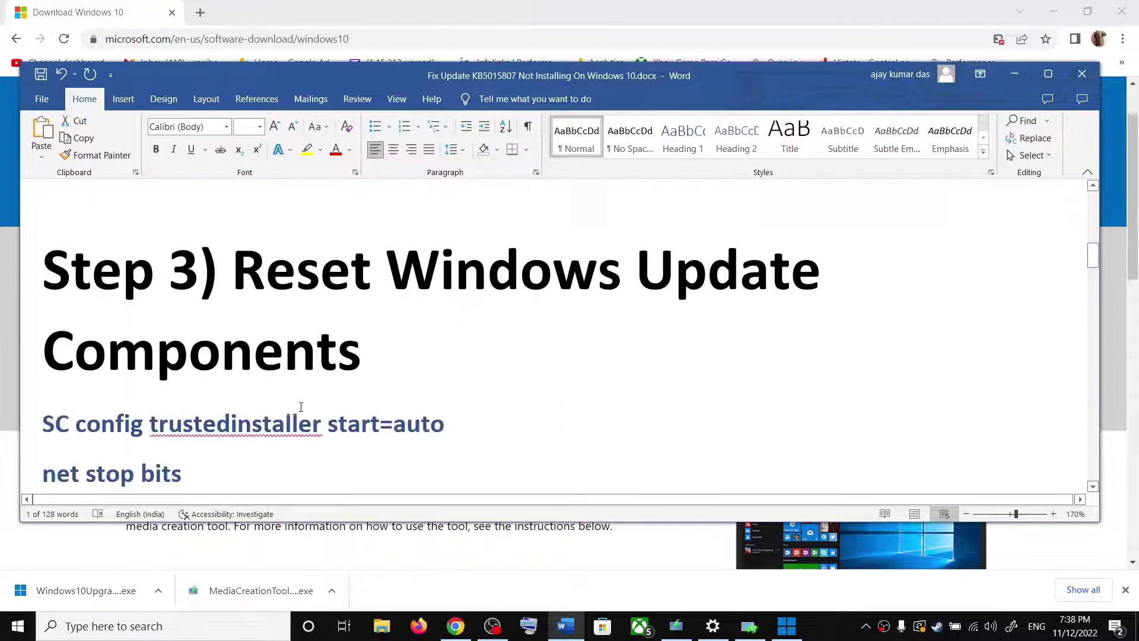
scroll(301, 407, "down", 1)
left_click_drag(234, 249, 493, 302)
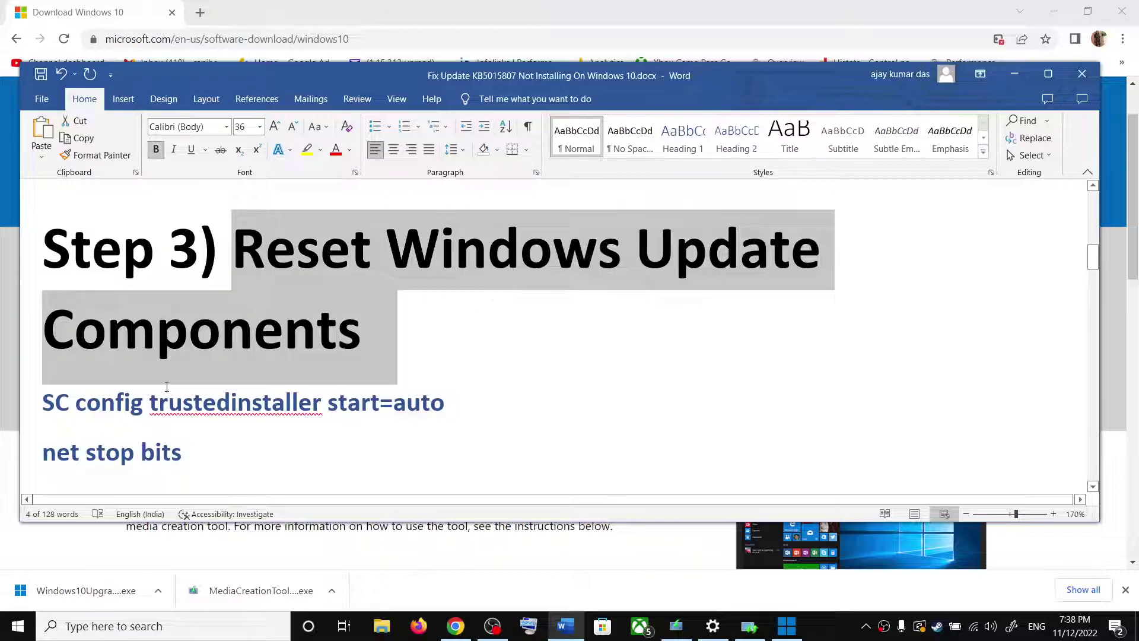
scroll(81, 340, "down", 2)
left_click_drag(50, 333, 244, 341)
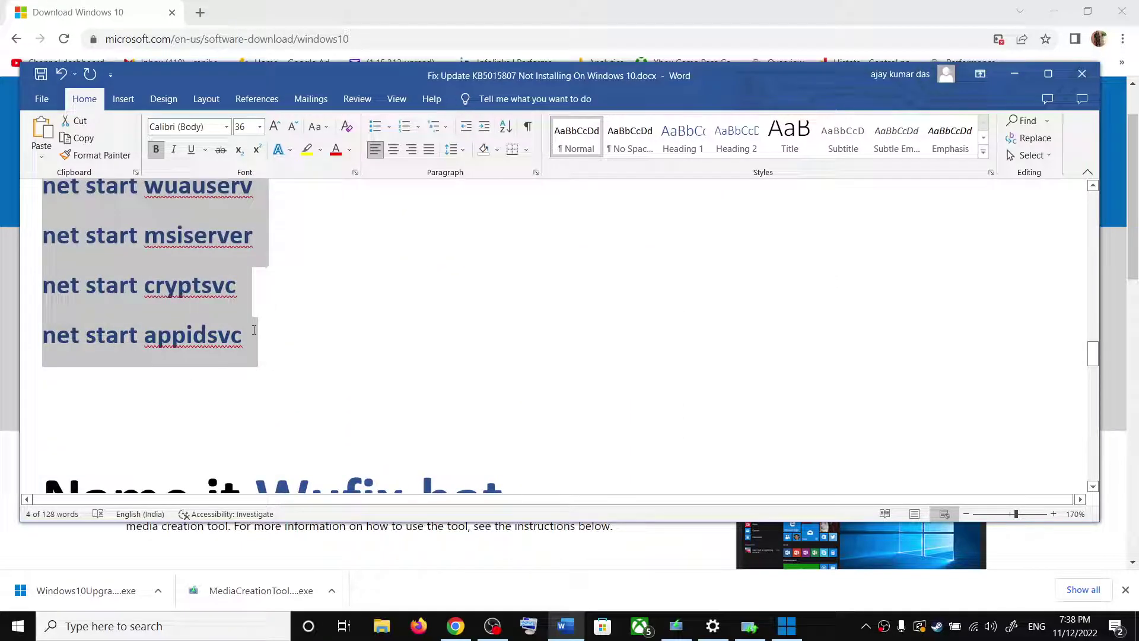
right_click(159, 264)
left_click(206, 318)
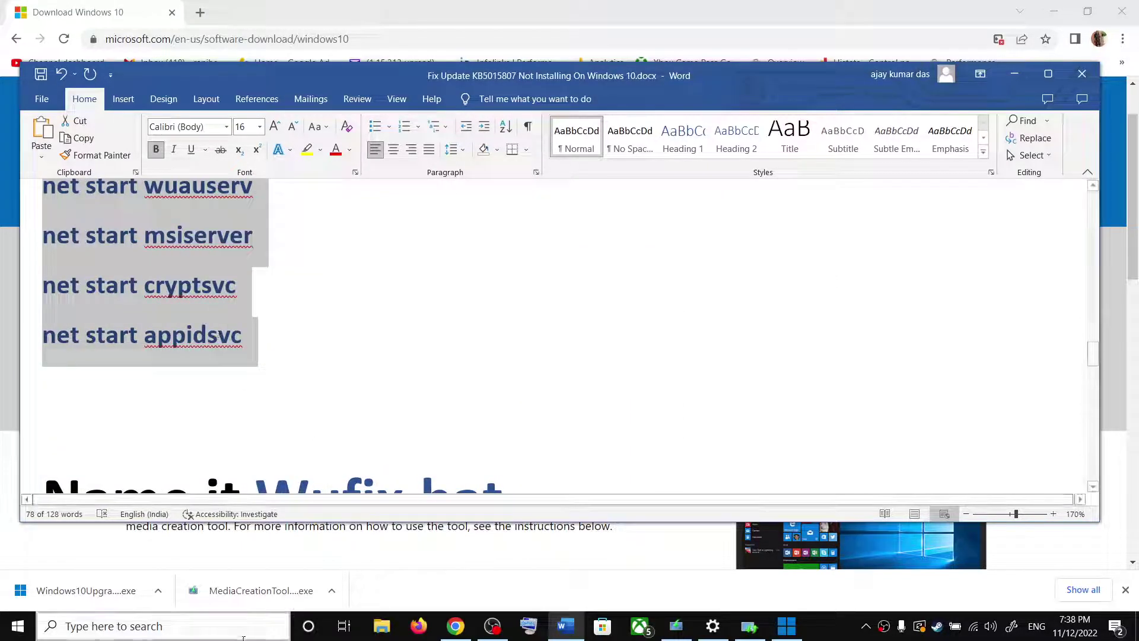
- Open Notepad and paste the copied Windows Update reset commands into a blank document
left_click(176, 630)
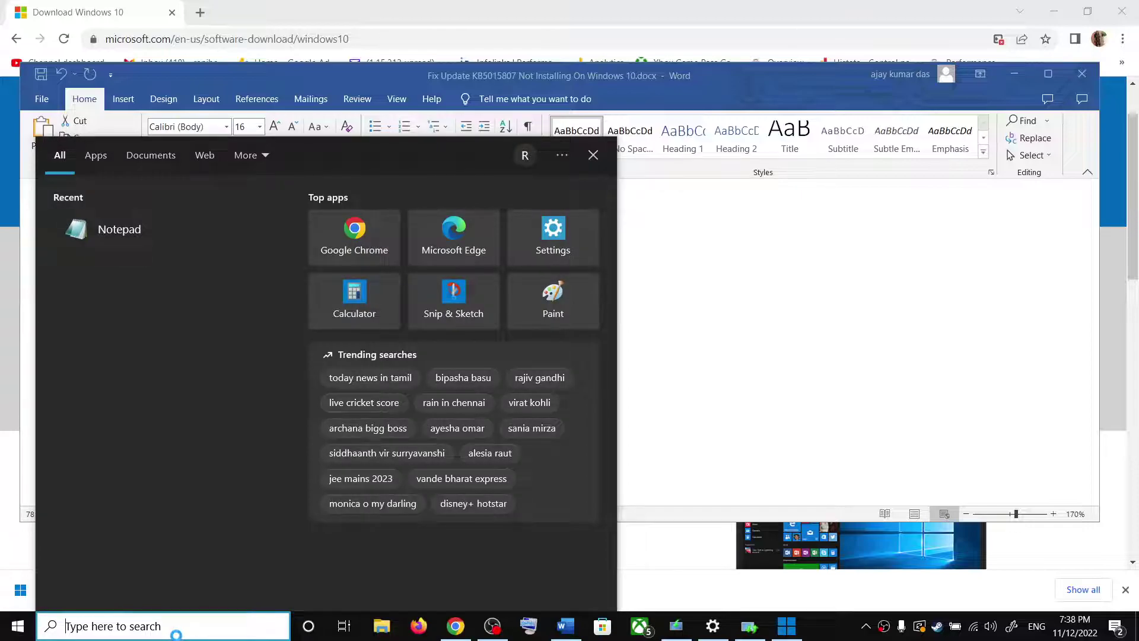
type("no")
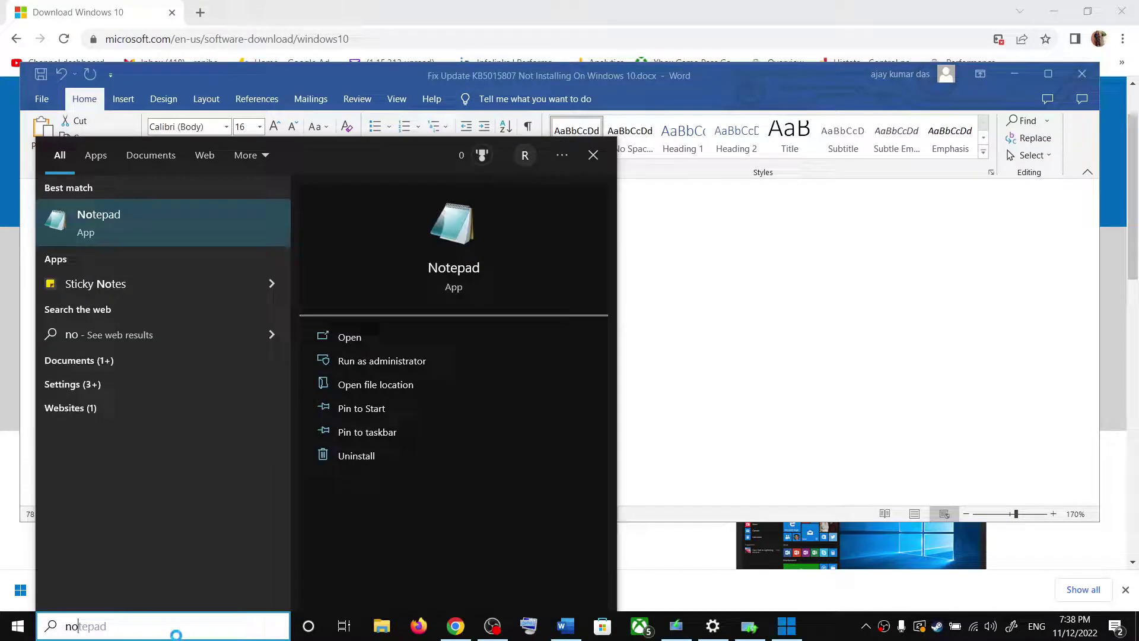
type("tepad")
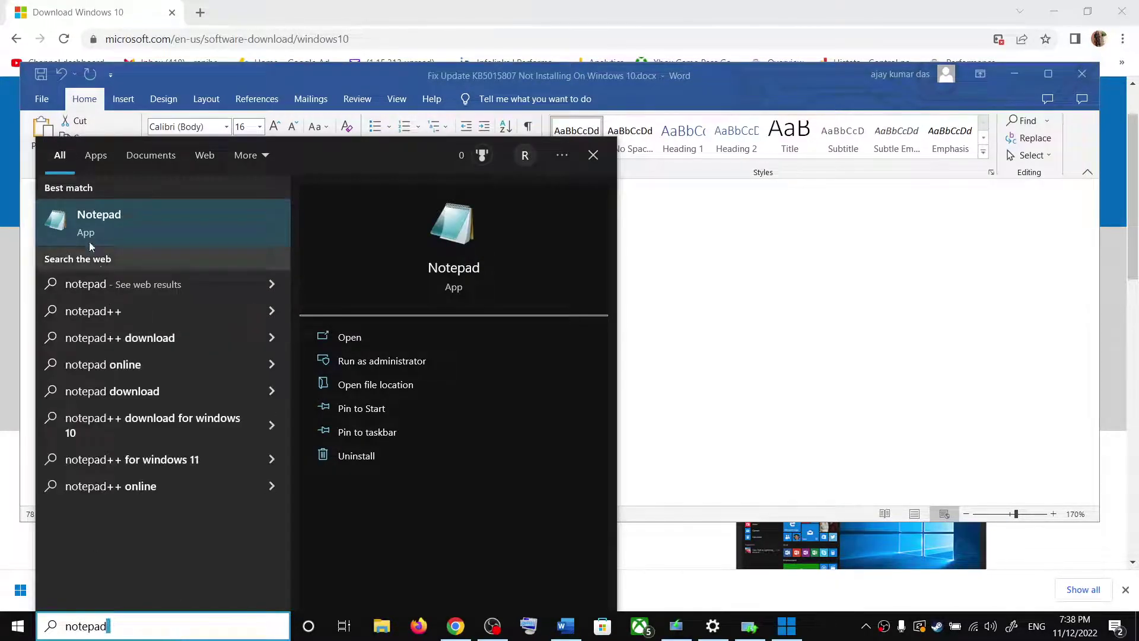
key("Return")
right_click(429, 295)
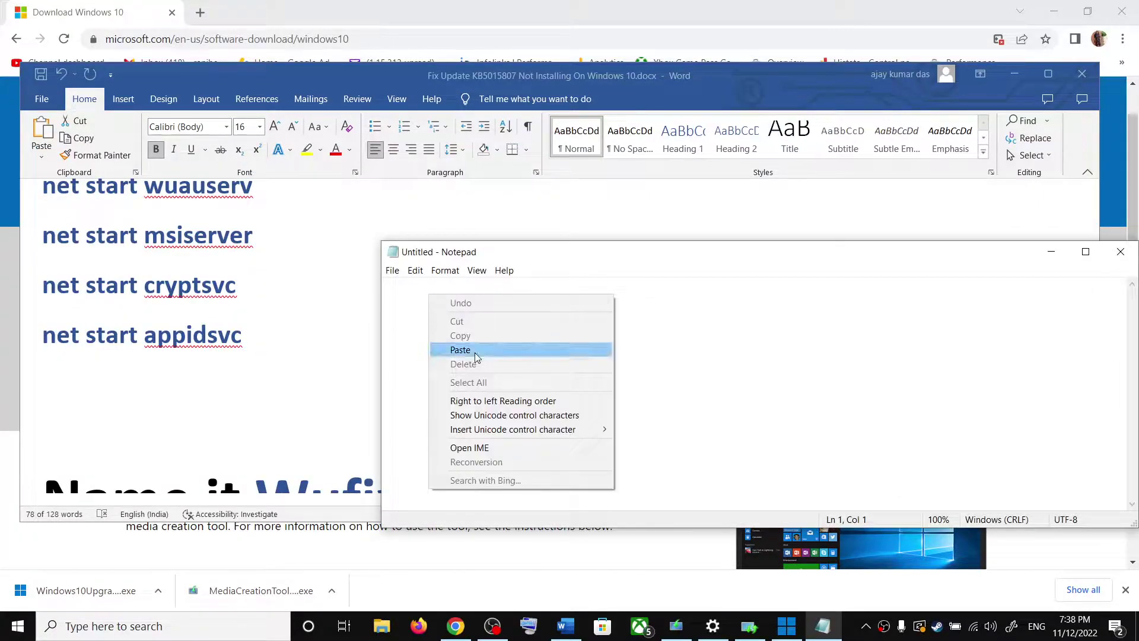
left_click(475, 356)
- Start saving the Notepad document under a new name and choose the Desktop as its location
left_click(392, 271)
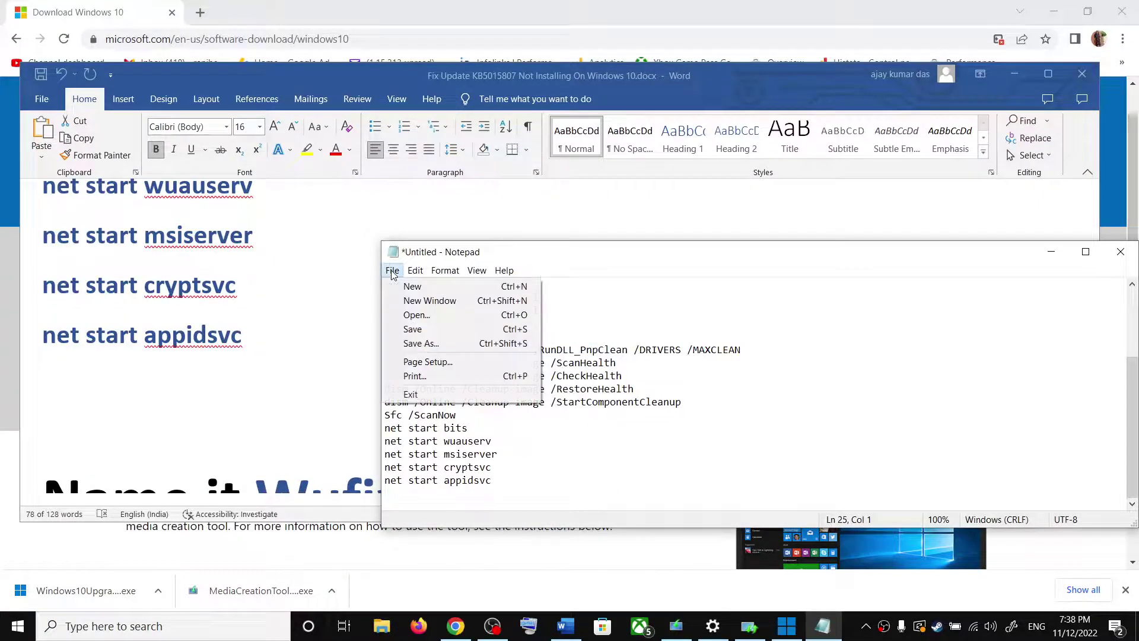
left_click(418, 348)
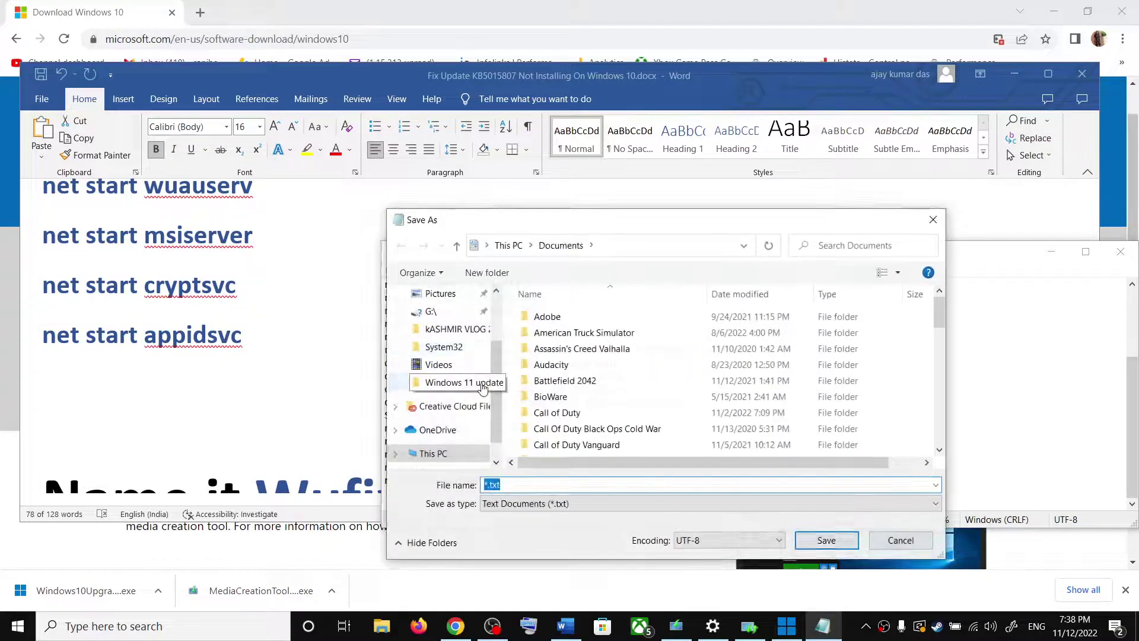
scroll(436, 356, "up", 3)
left_click(432, 325)
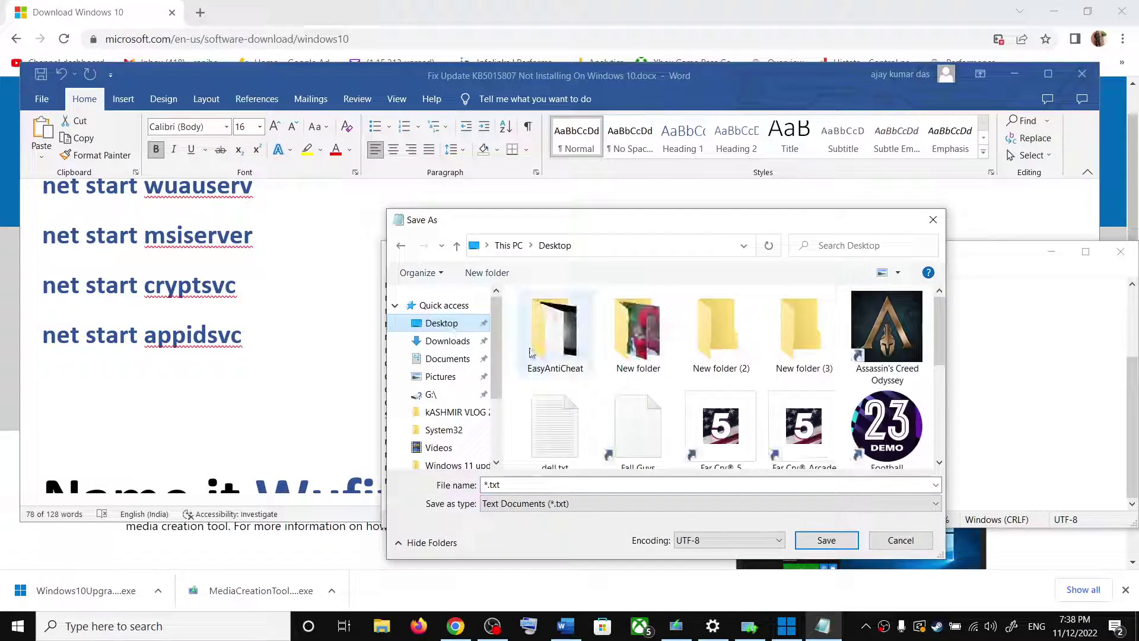
- Copy the file name Wufix.bat from the Word document and save the Notepad document under that name
left_click(331, 439)
scroll(435, 380, "down", 2)
scroll(435, 381, "down", 1)
left_click_drag(505, 380, 305, 370)
key("ctrl+c")
left_click(552, 541)
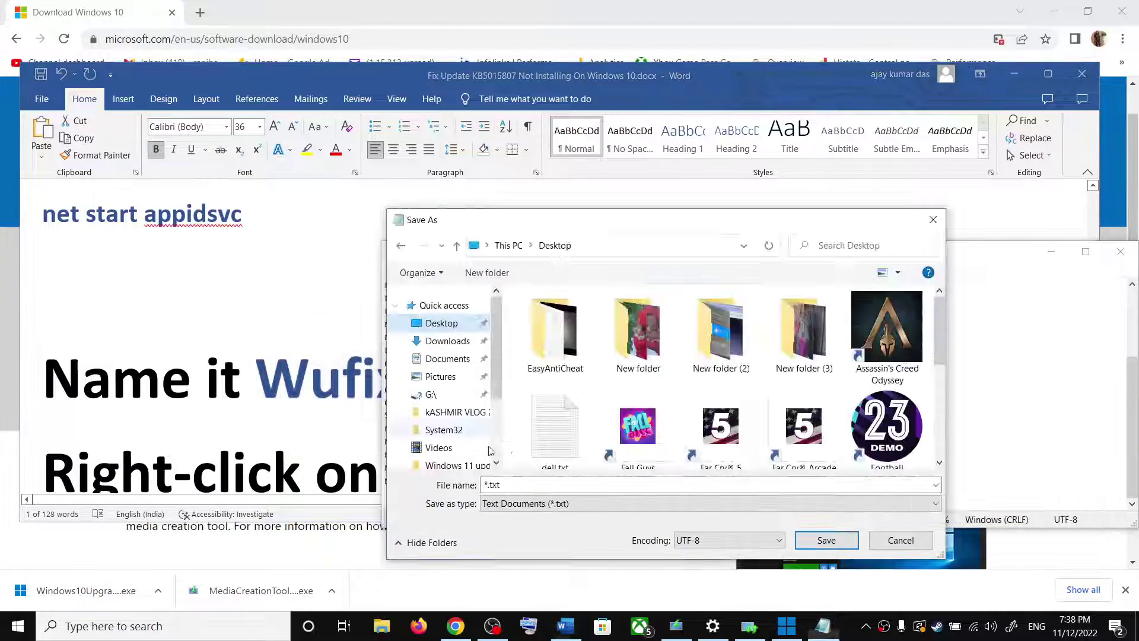
triple_click(552, 485)
key("ctrl+v")
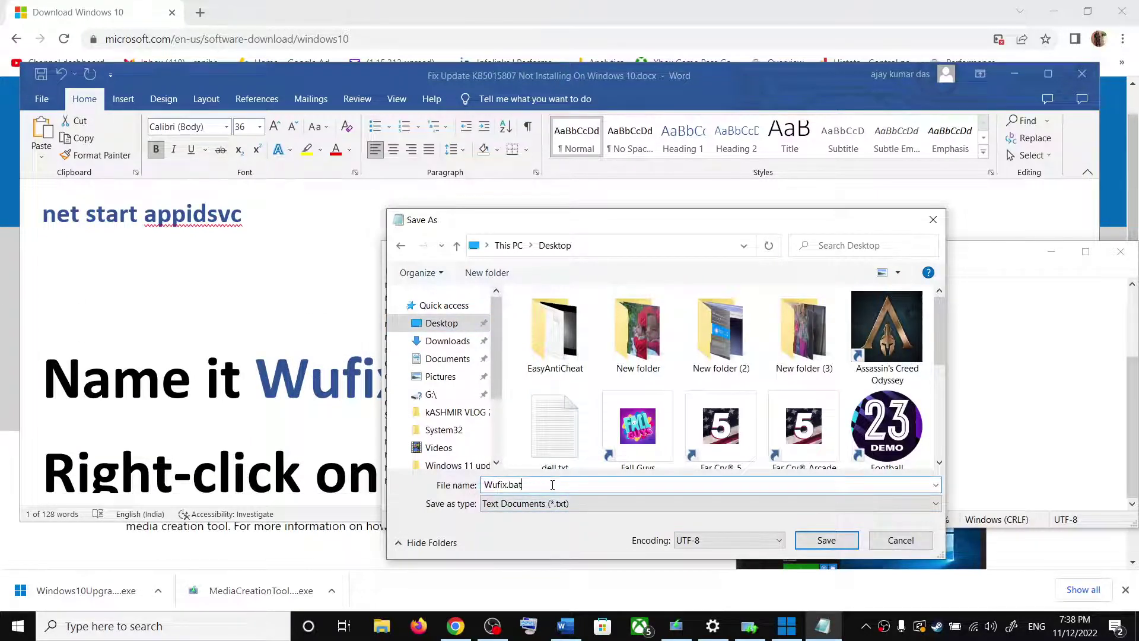
left_click(824, 541)
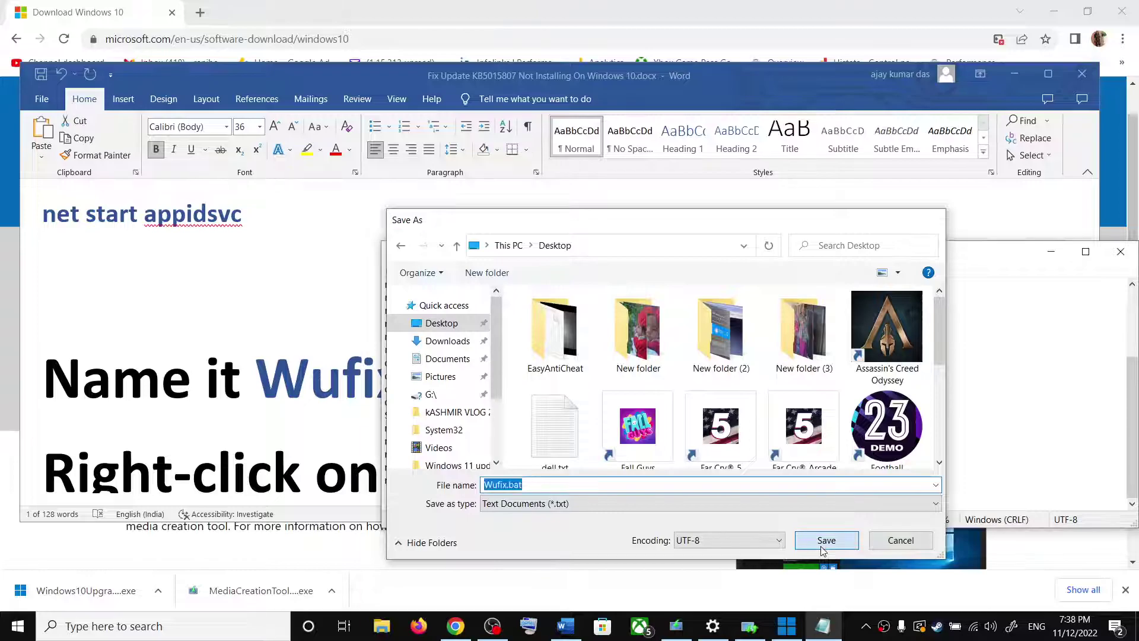
- Show the desktop and run Wufix.bat as administrator
key("super+d")
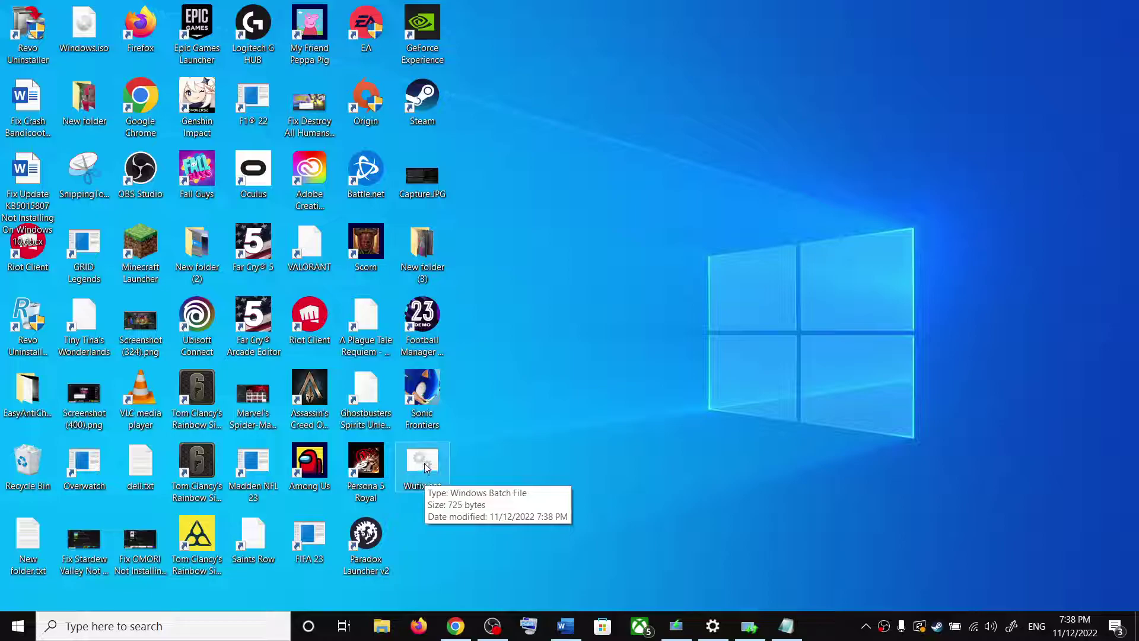
right_click(425, 464)
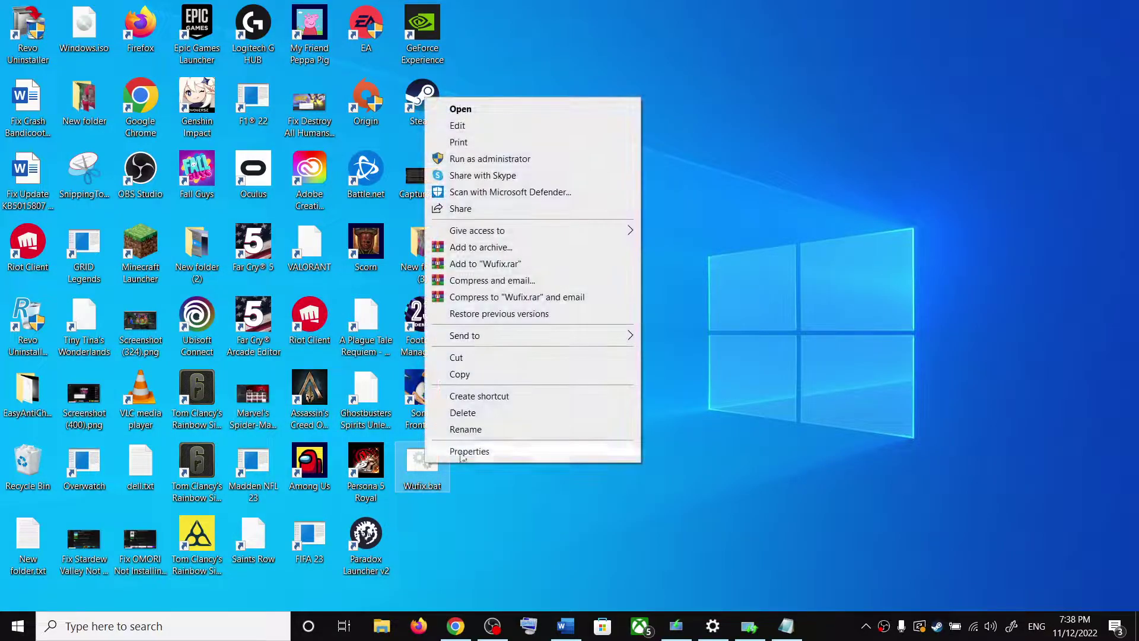
left_click(535, 163)
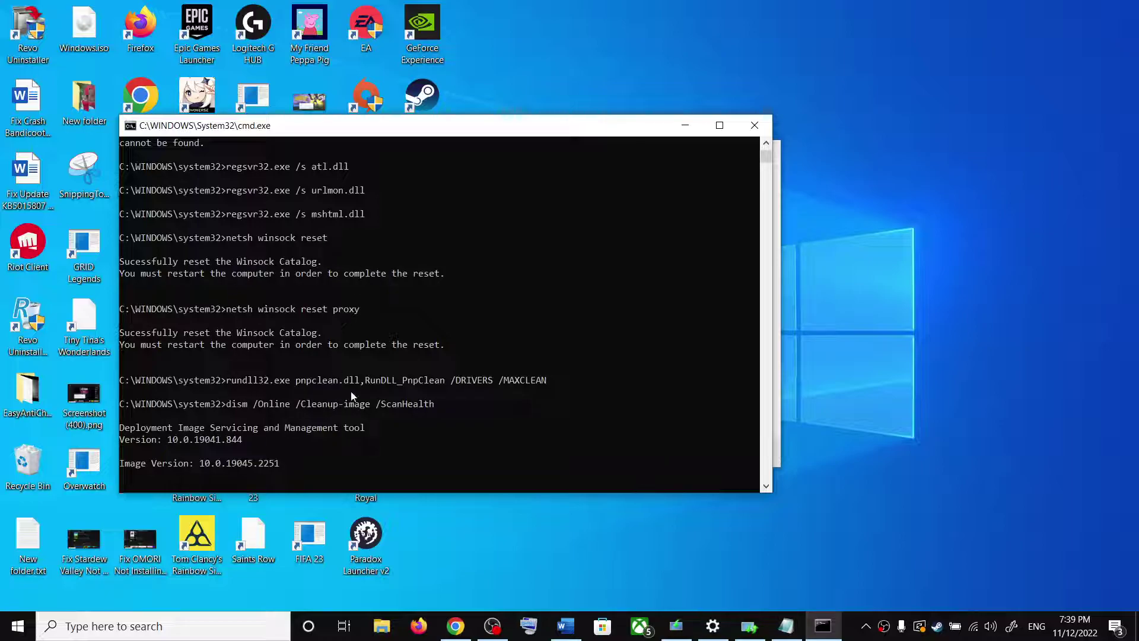
- View the PC's power options, including Restart and Update and restart, and dismiss them without choosing one
left_click(18, 625)
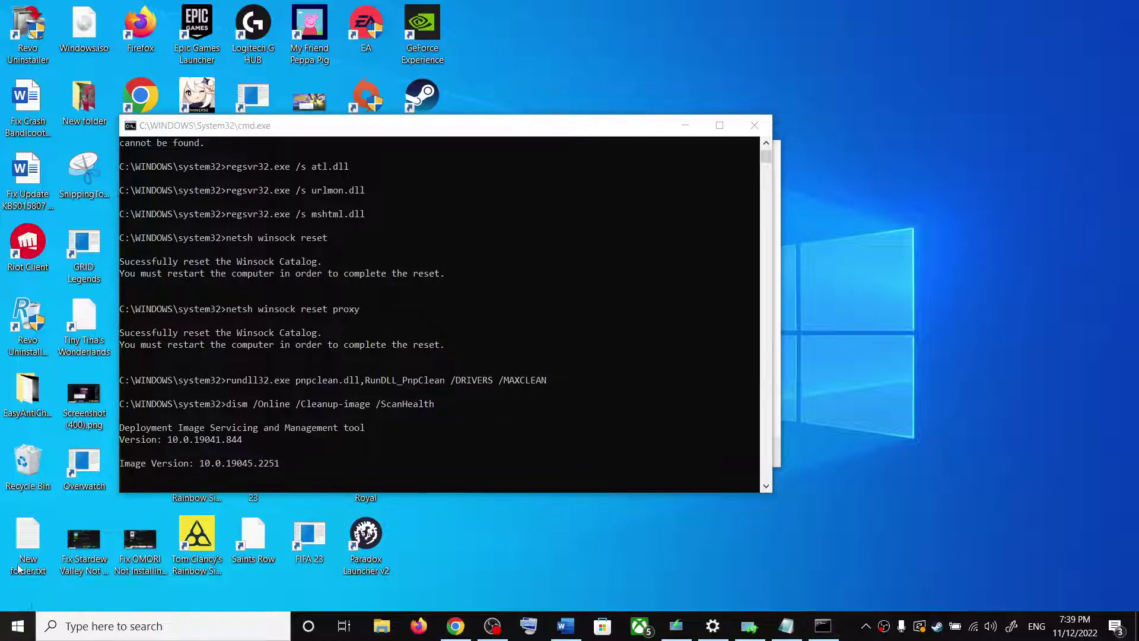
left_click(18, 593)
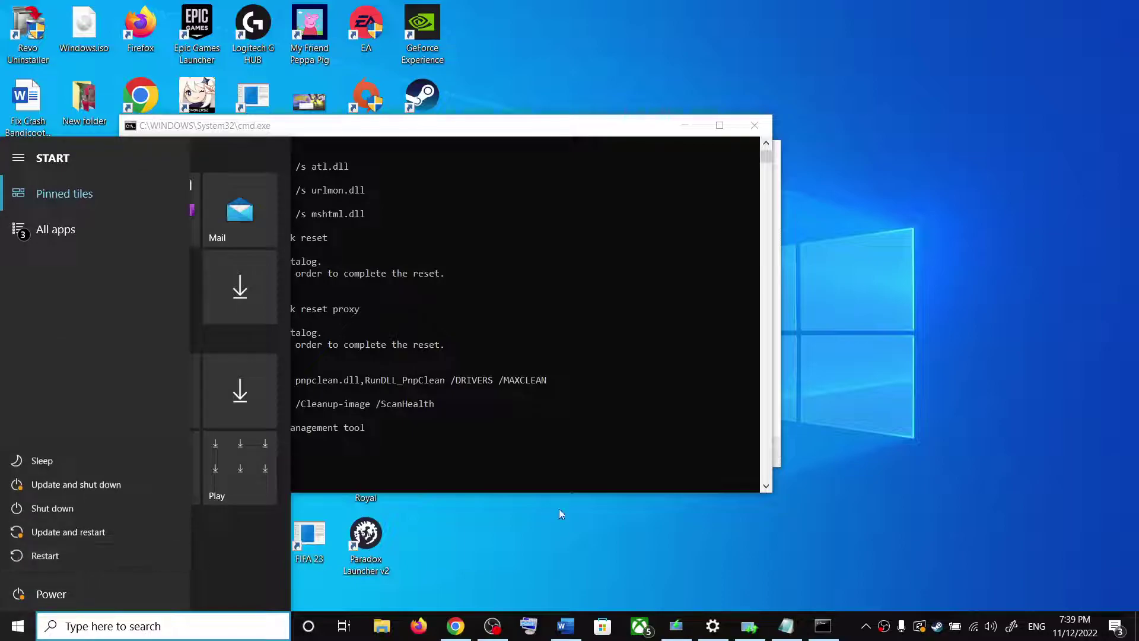
left_click(912, 370)
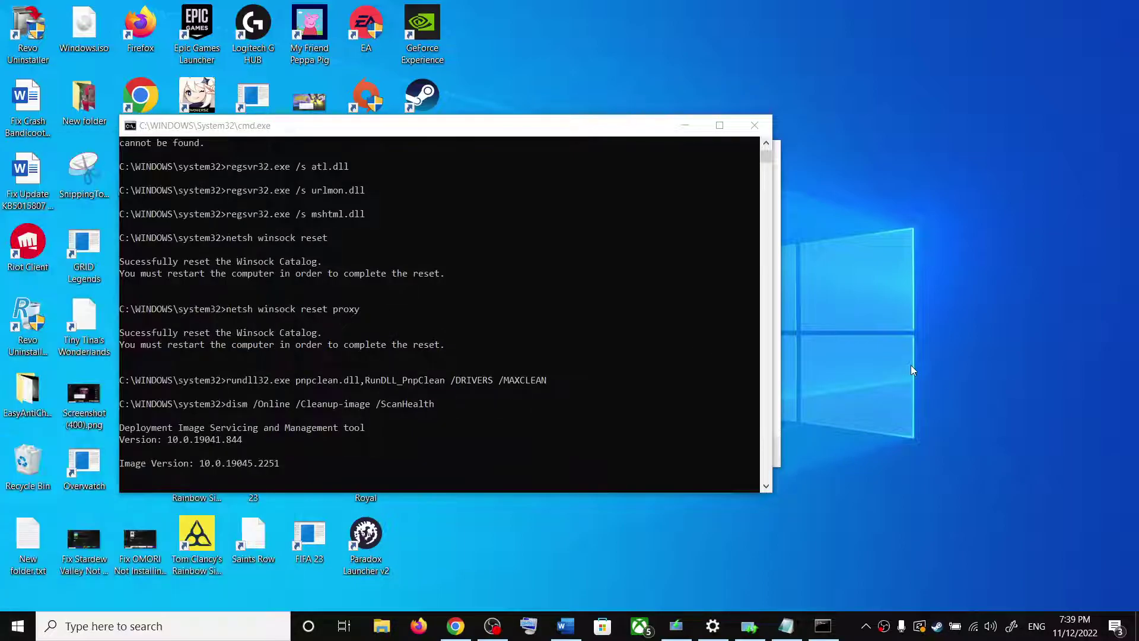
- Switch to the Word document, review Step 4 on using the Media Creation Tool, and select its download link
left_click(566, 626)
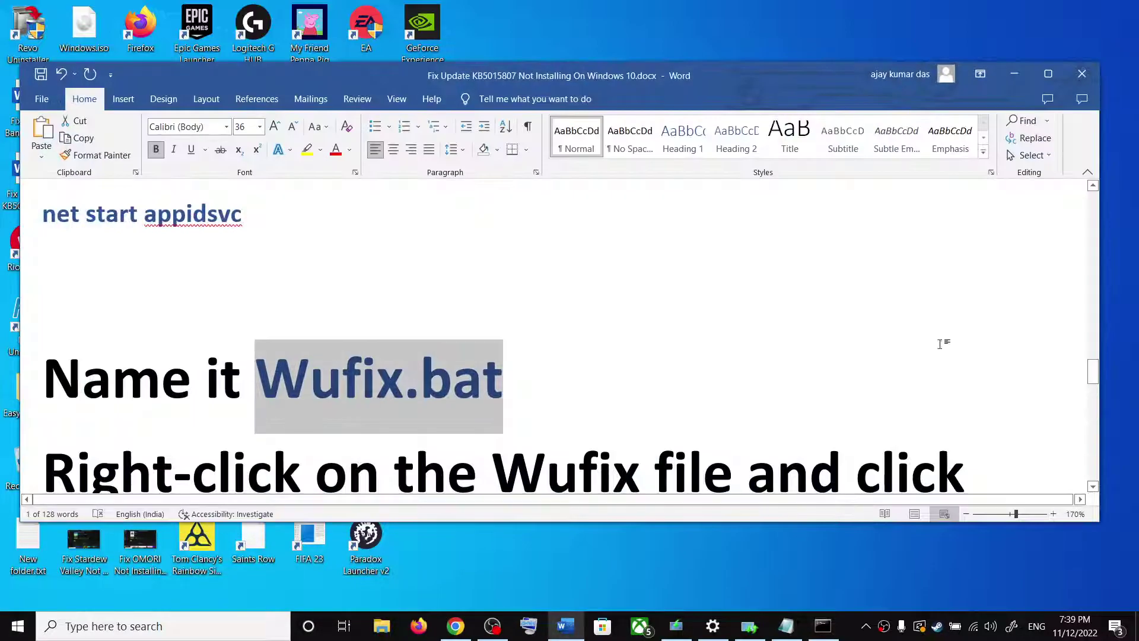
scroll(482, 406, "down", 4)
scroll(482, 406, "down", 5)
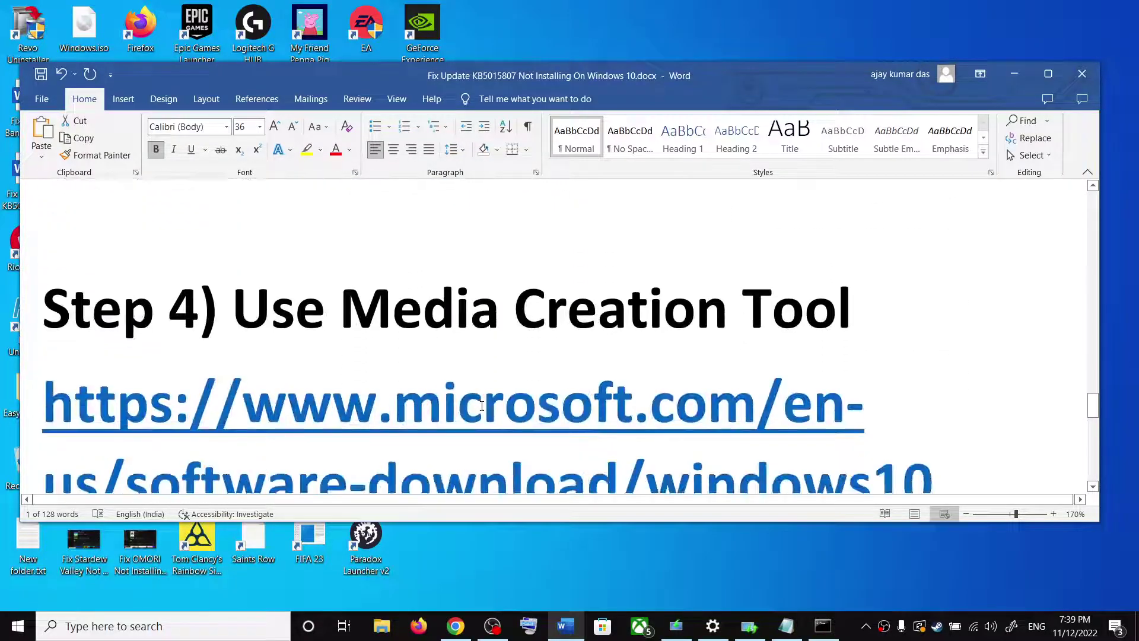
left_click_drag(510, 295, 907, 293)
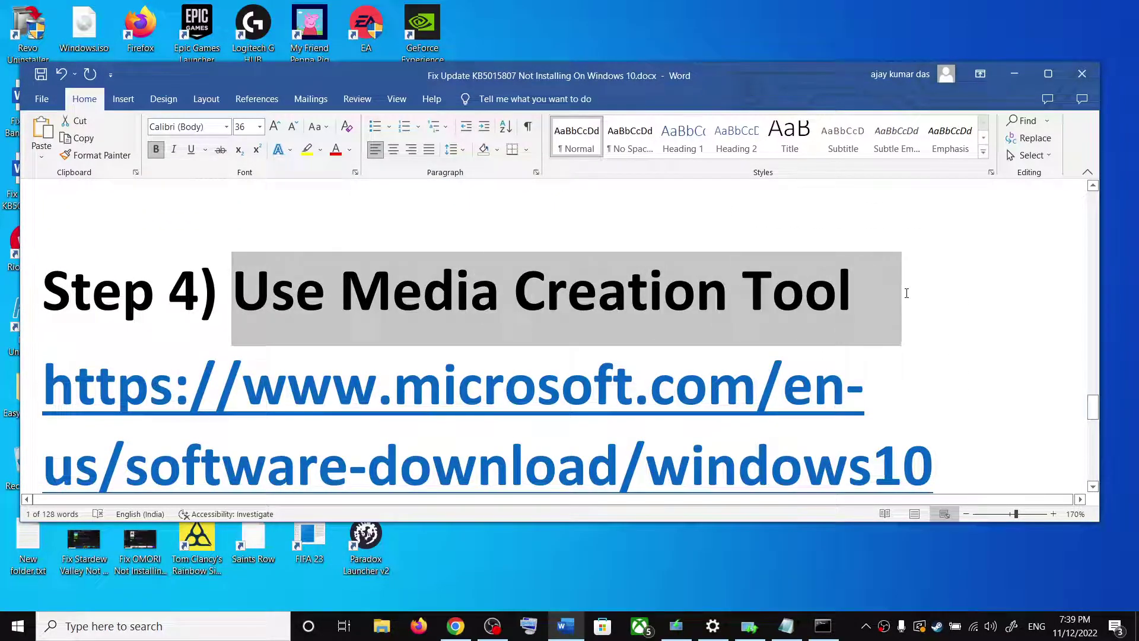
scroll(926, 368, "down", 1)
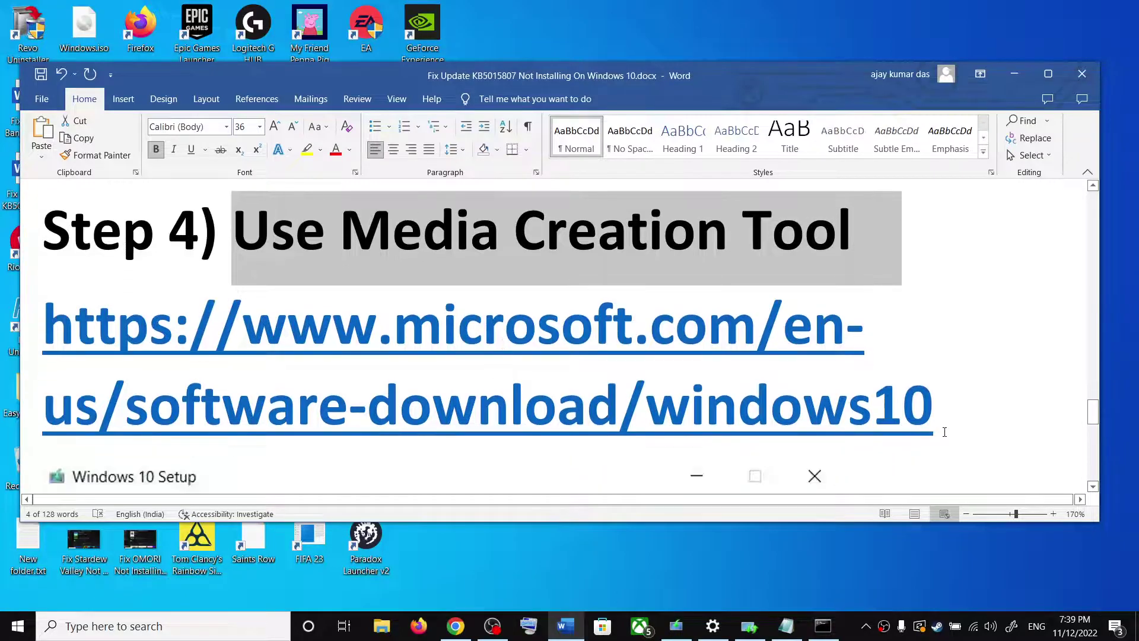
triple_click(945, 431)
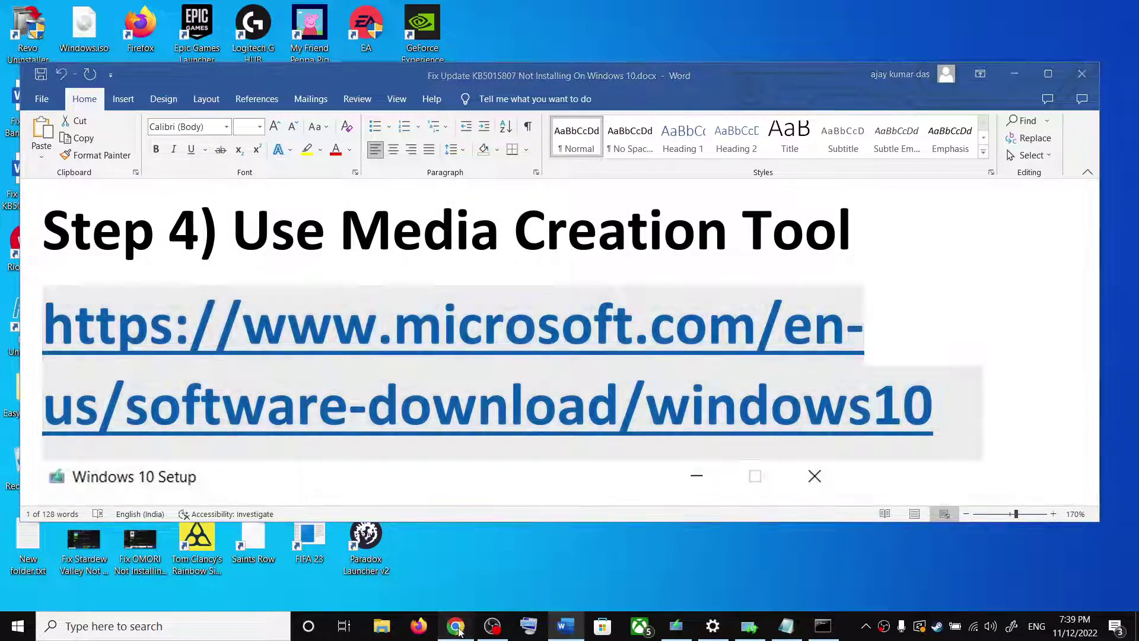
- Switch to Chrome's Windows 10 download page and examine the media creation tool section under Create Windows 10 installation media
left_click(458, 628)
scroll(412, 371, "down", 3)
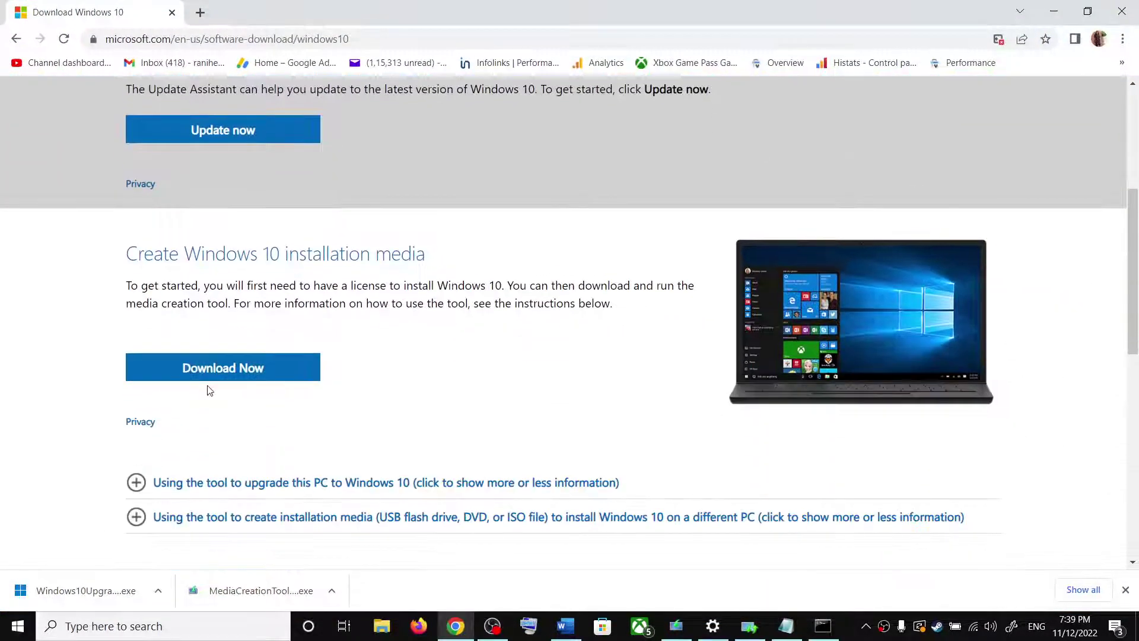
left_click_drag(143, 303, 313, 313)
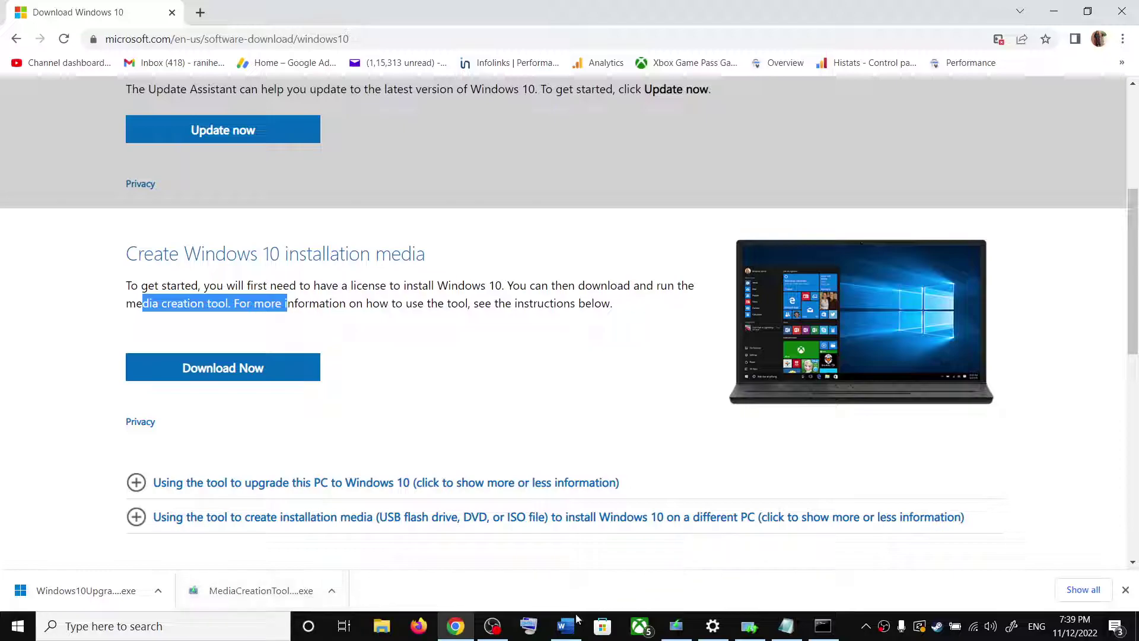
- Switch to Windows 10 Setup, accept the license terms, and proceed with "Upgrade this PC now"
left_click(676, 626)
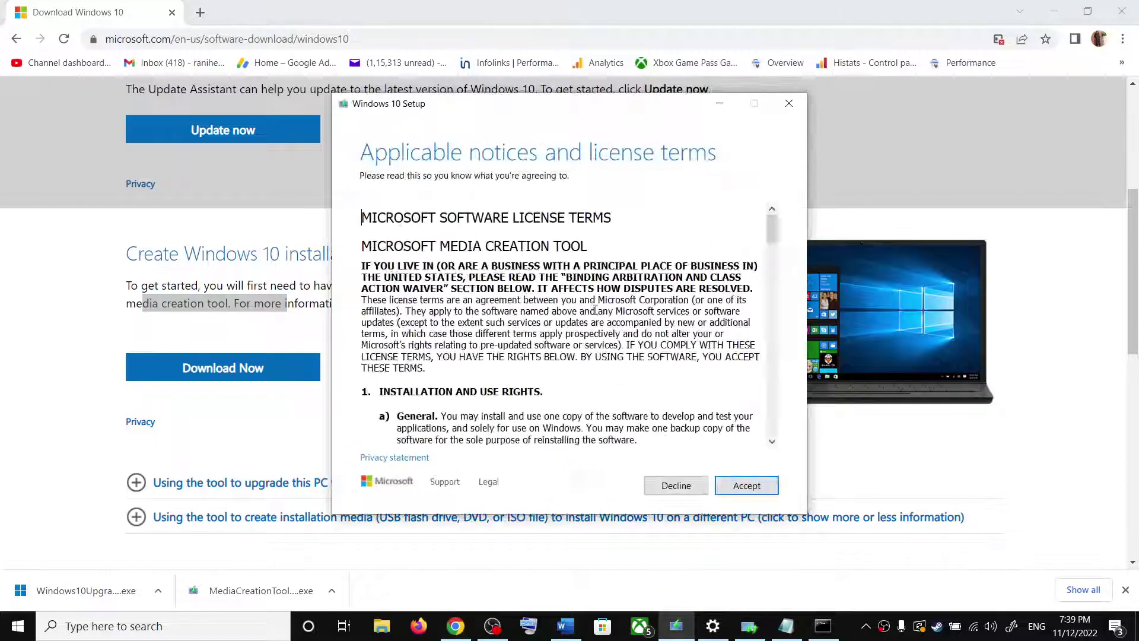
left_click(746, 485)
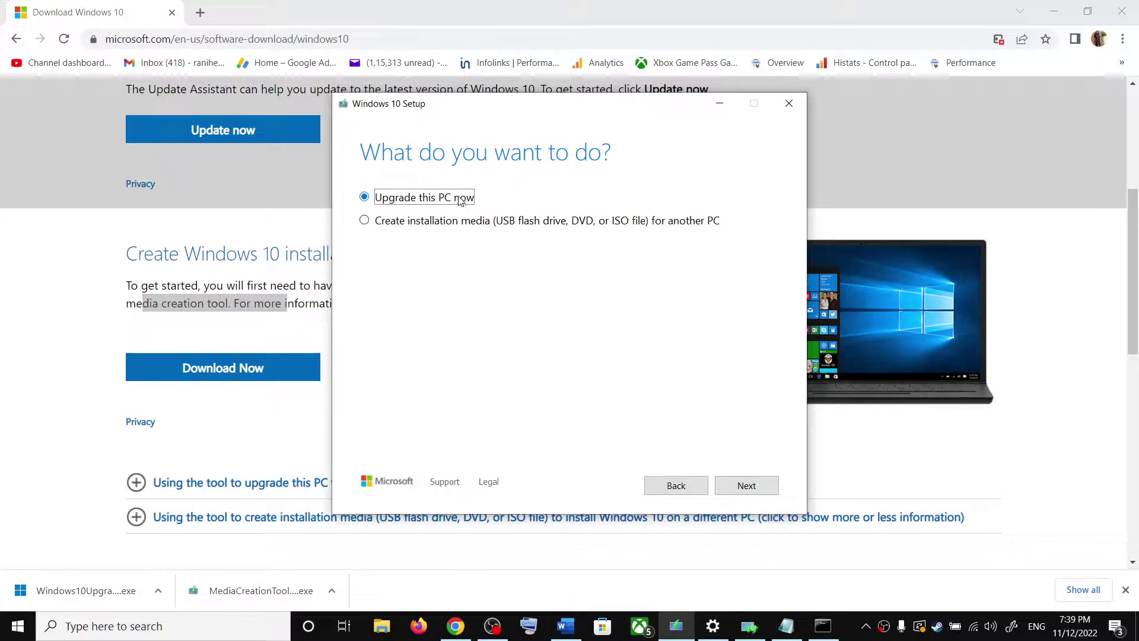
left_click(775, 481)
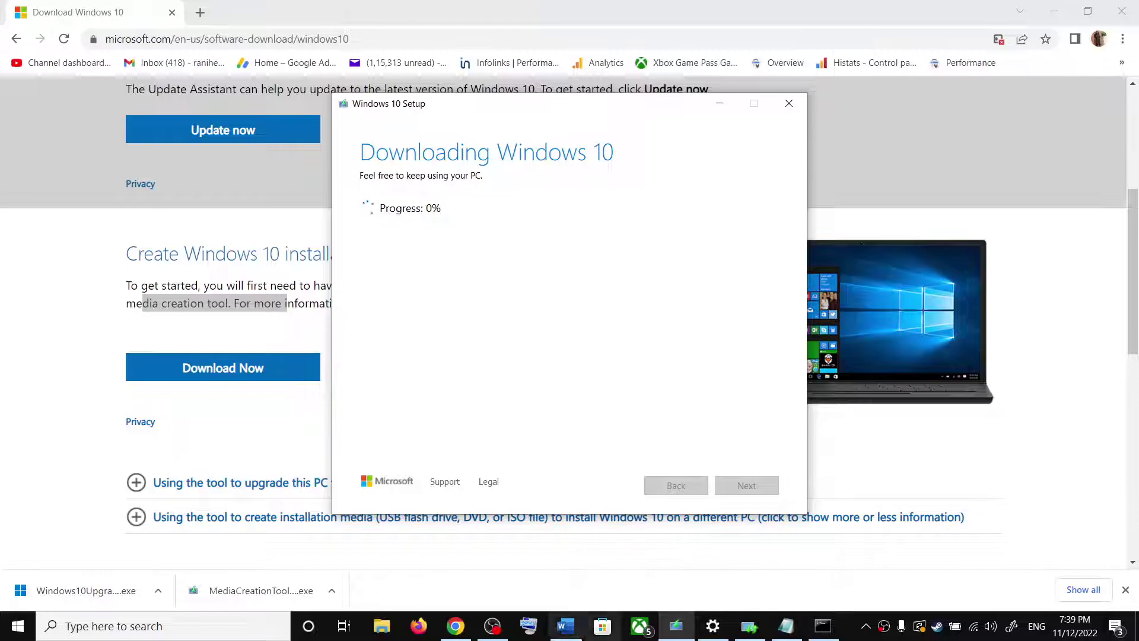
- Return to the Word document, maximize it, and review the "Ready to install" screenshot, including what to keep and the Install option
left_click(563, 630)
scroll(334, 356, "down", 2)
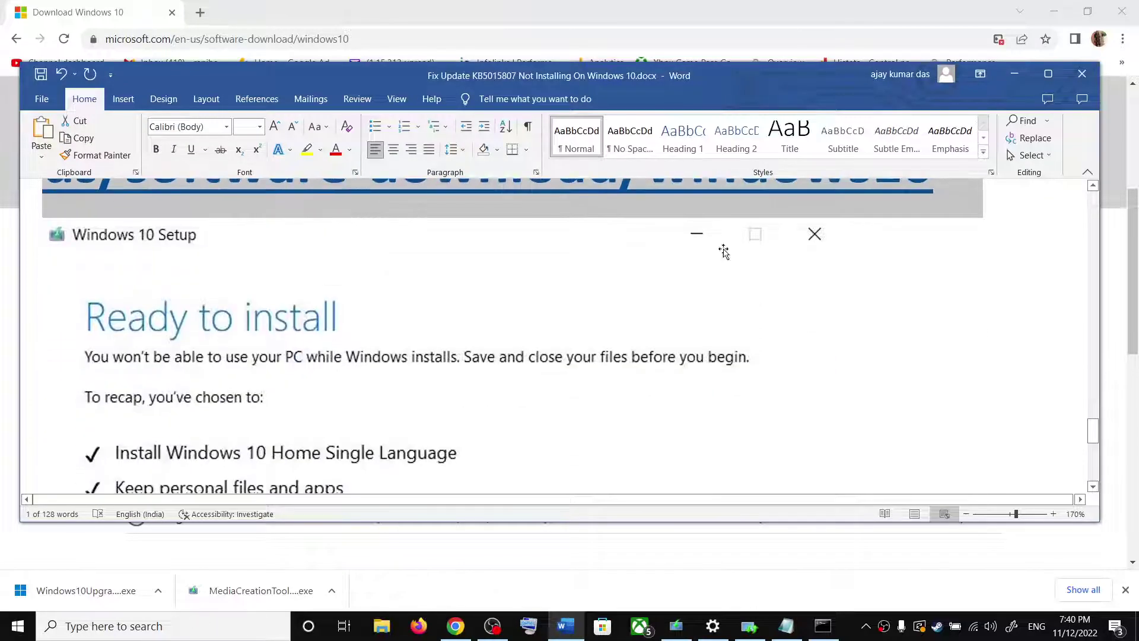
left_click(1048, 73)
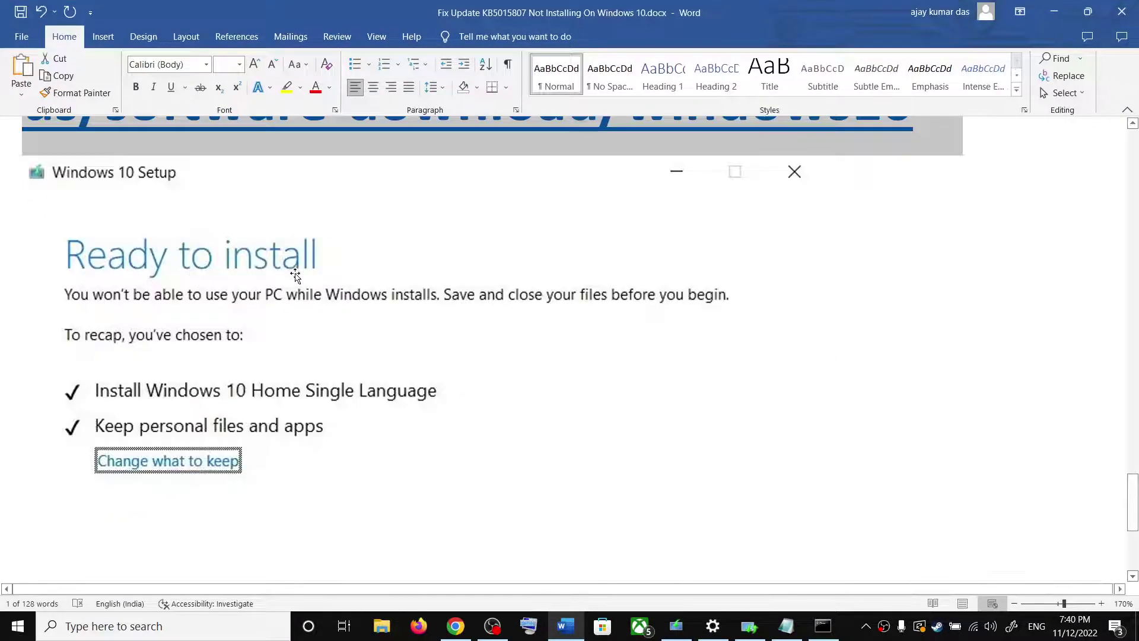
scroll(291, 278, "down", 2)
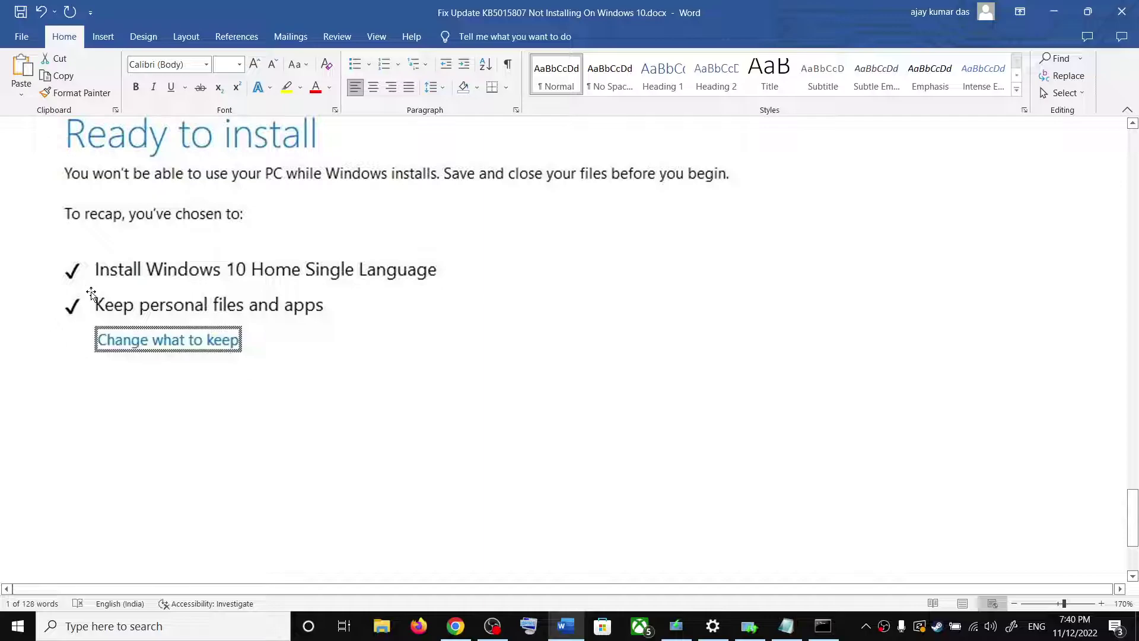
scroll(811, 429, "down", 3)
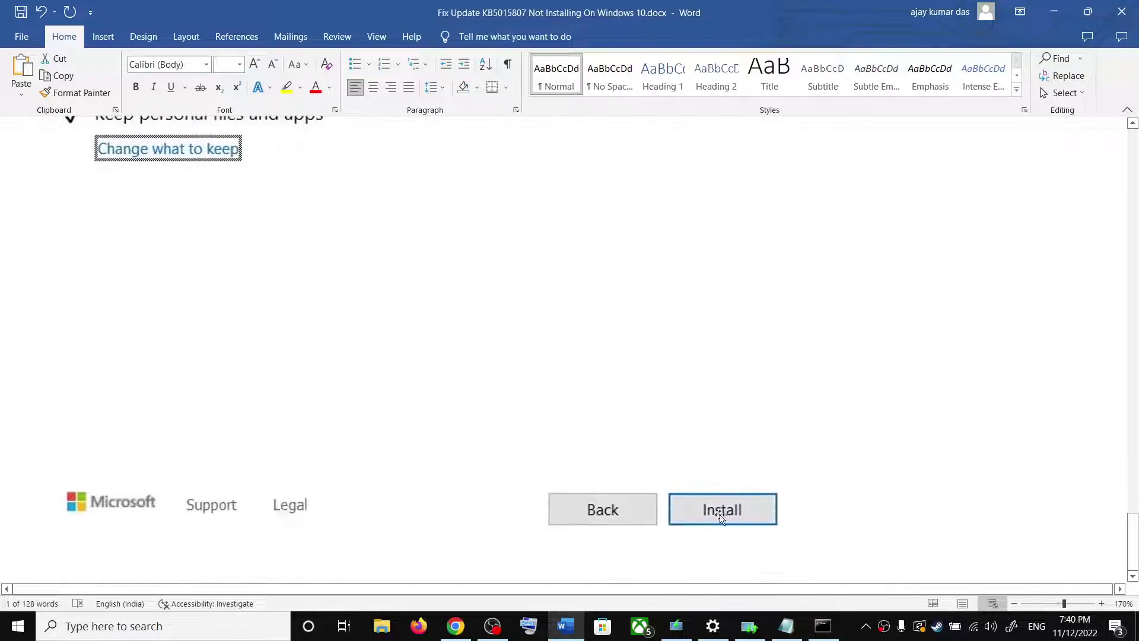
scroll(1001, 498, "up", 3)
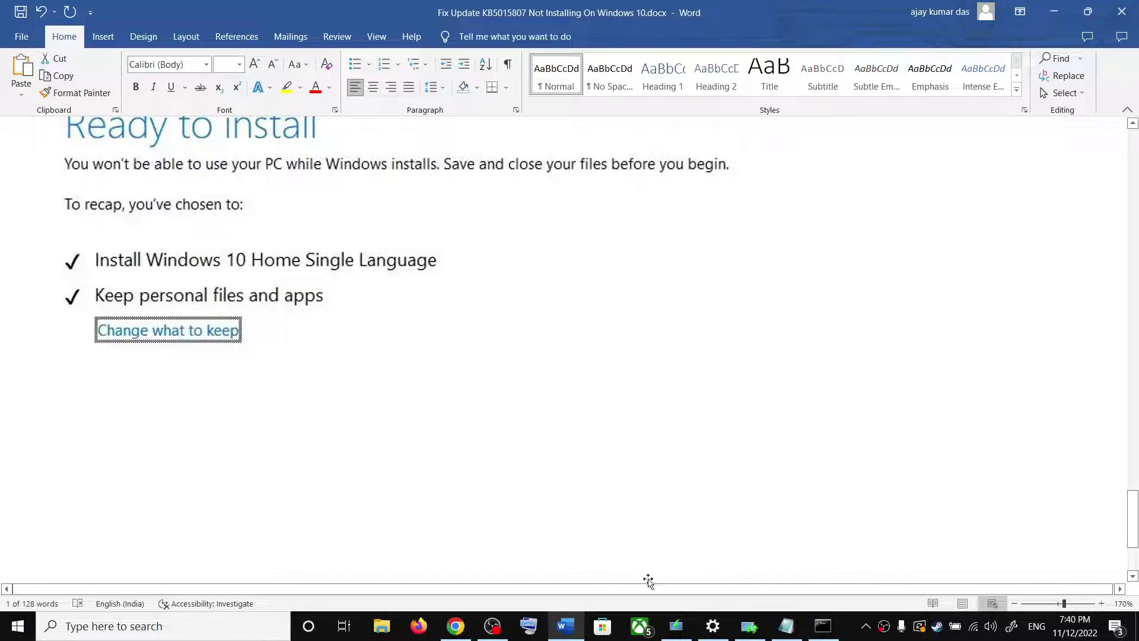
- Switch to Settings, check the Windows Update page under Update & Security, and return to the desktop
left_click(726, 630)
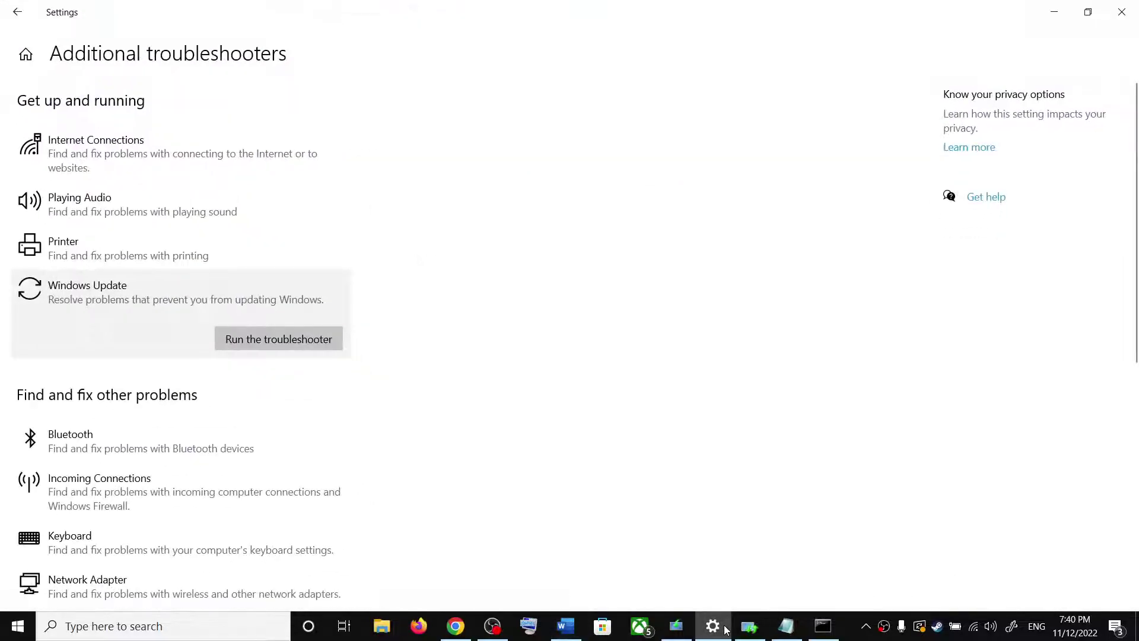
left_click(23, 53)
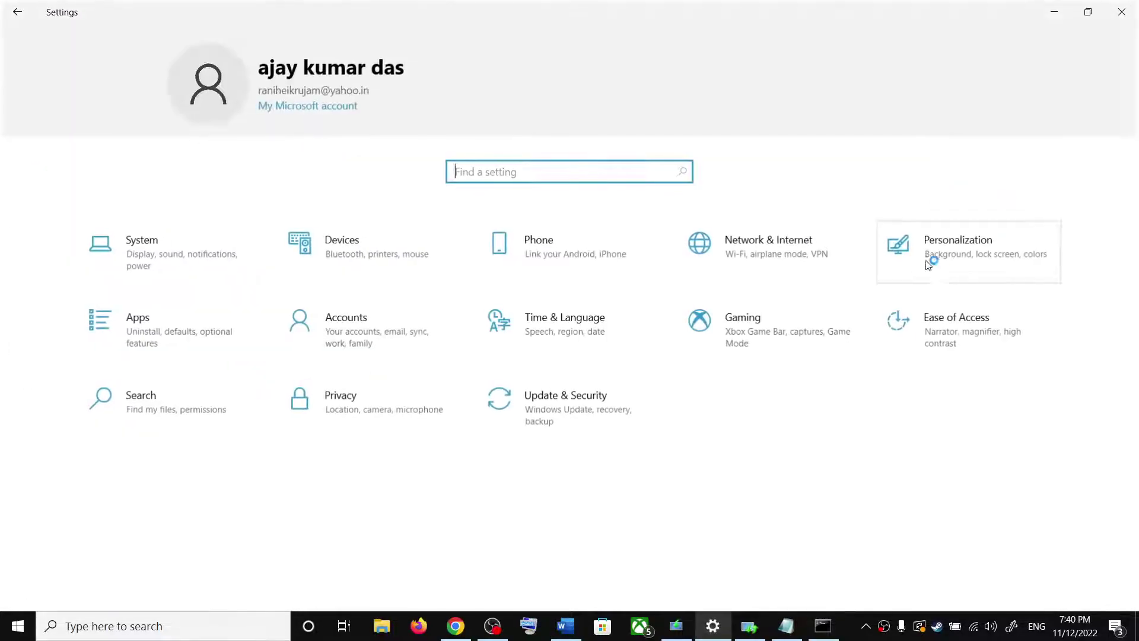
left_click(603, 426)
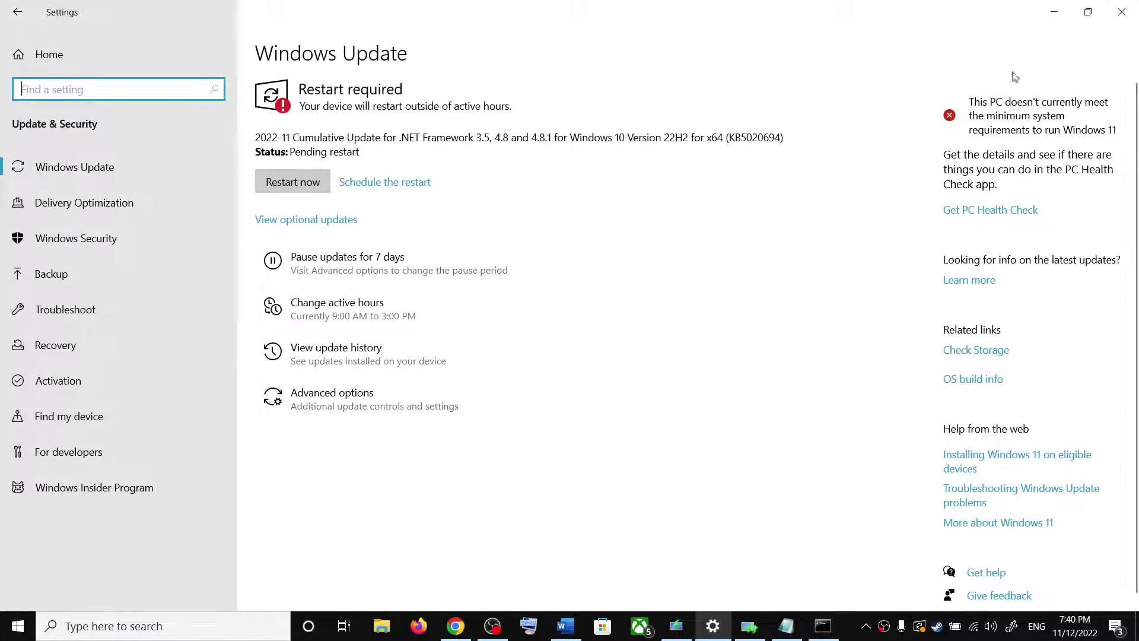
key("super+d")
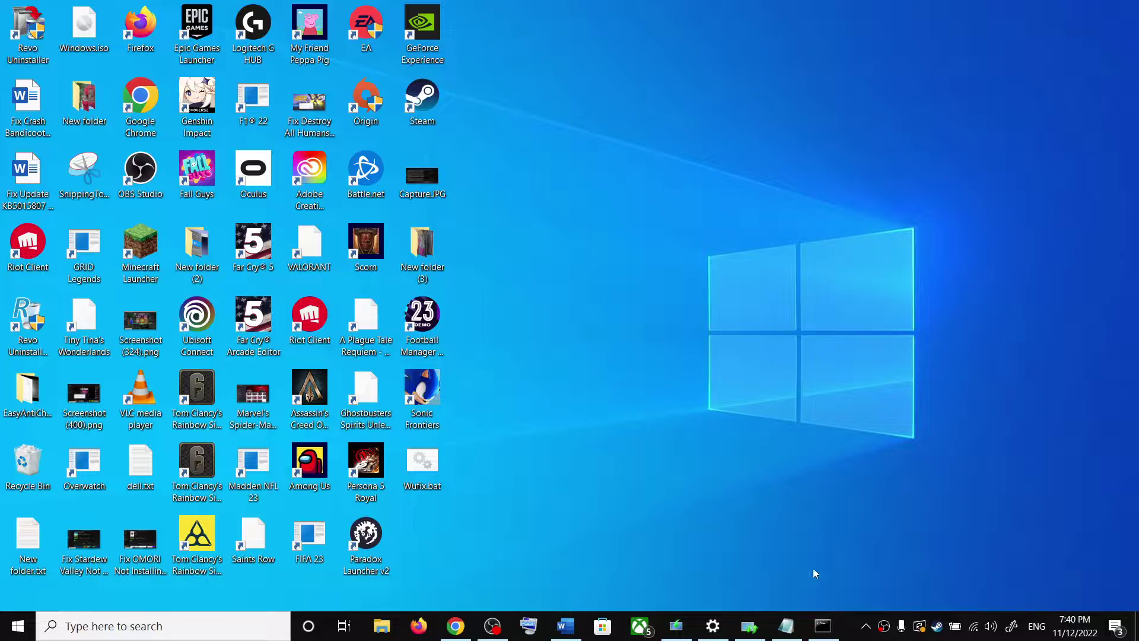